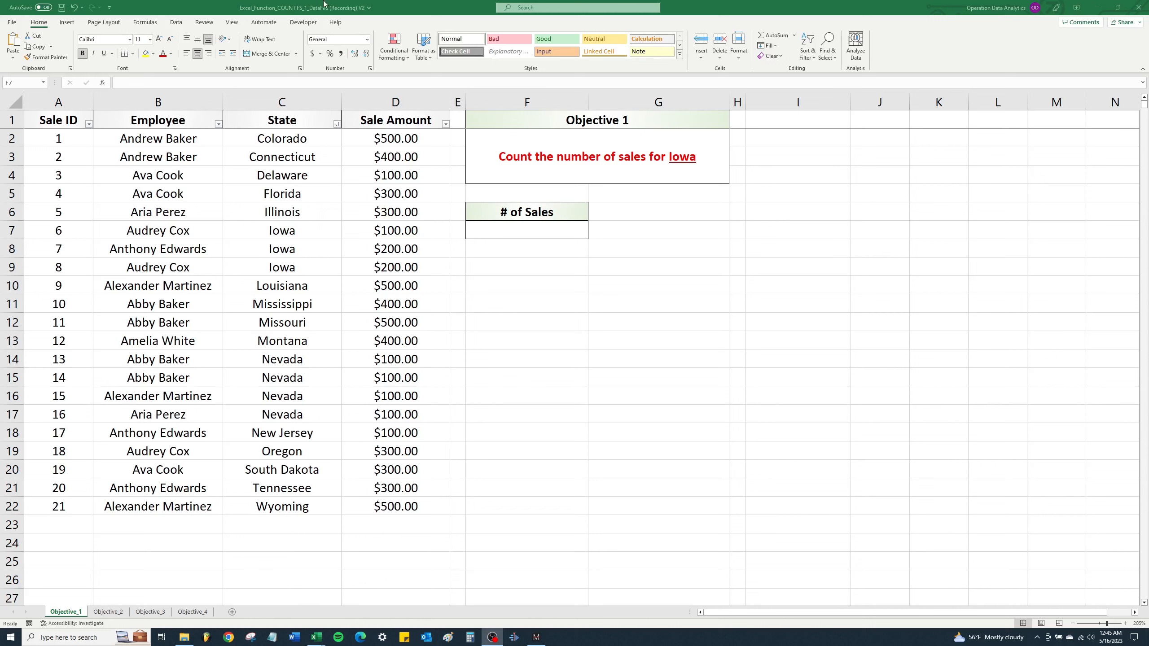
Count the Iowa sales in F7 with =COUNTIFS(C:C,"Iowa") and check the result against the Iowa entries in C7:C9.
click(502, 169)
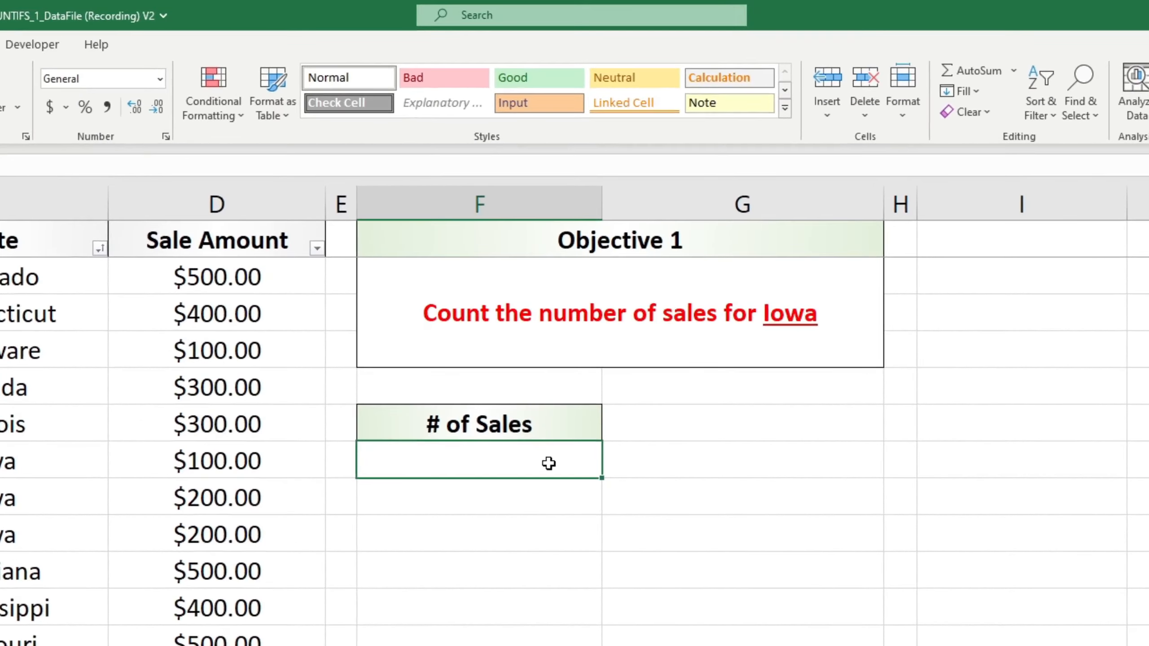
text(=)
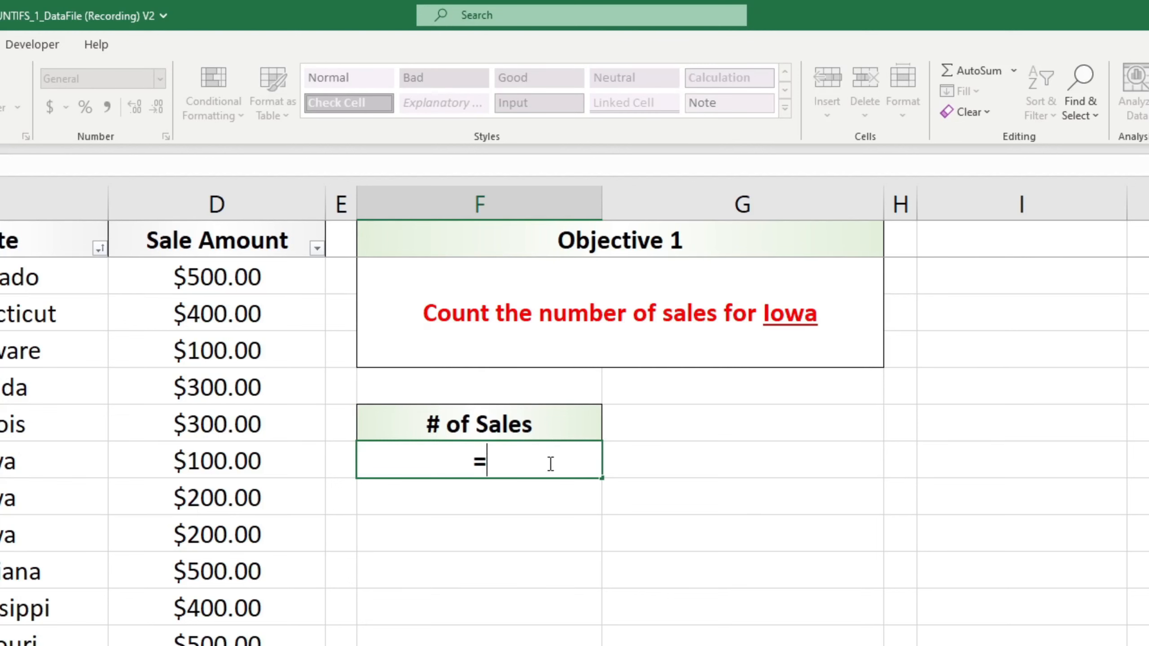
text(countifs)
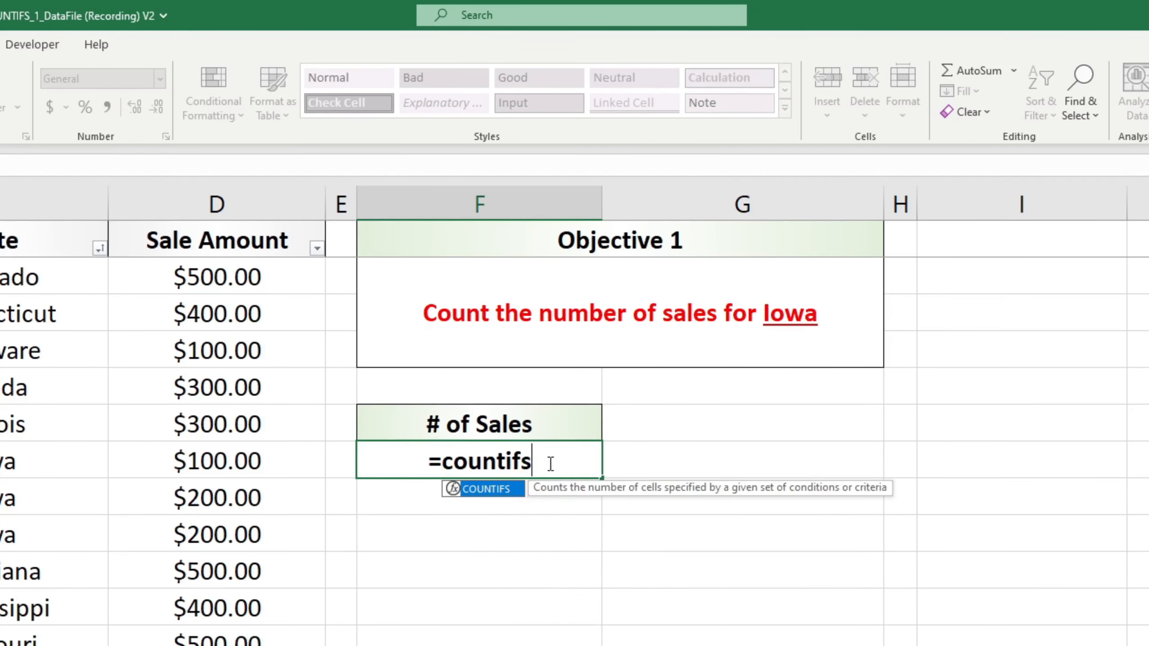
text(()
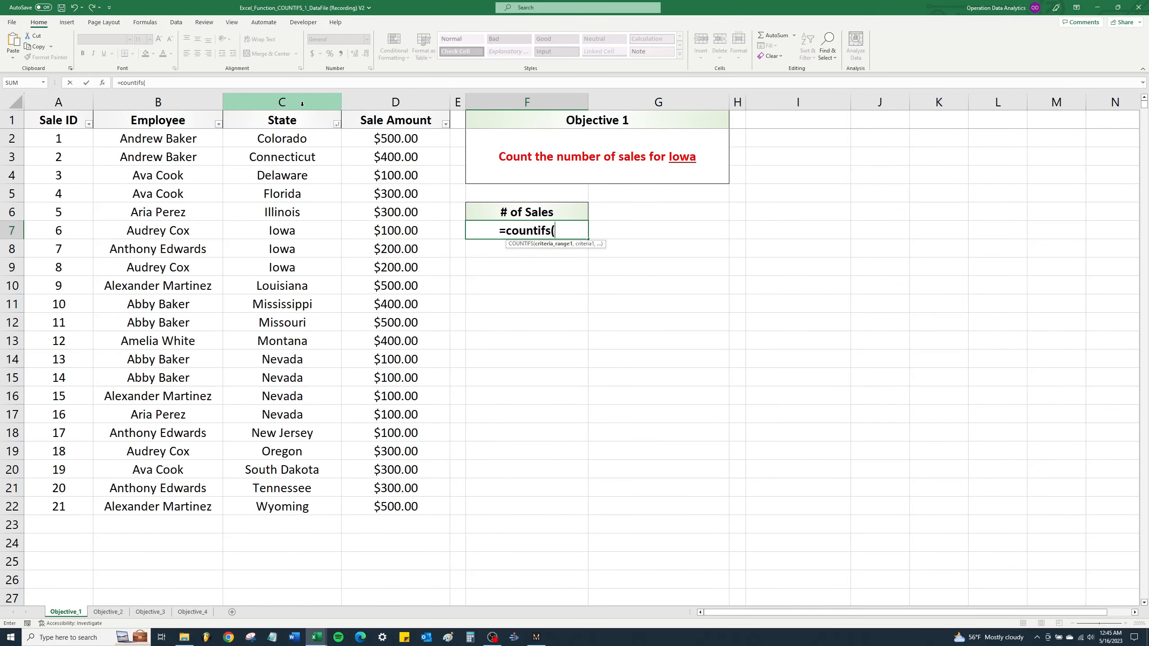
click(302, 103)
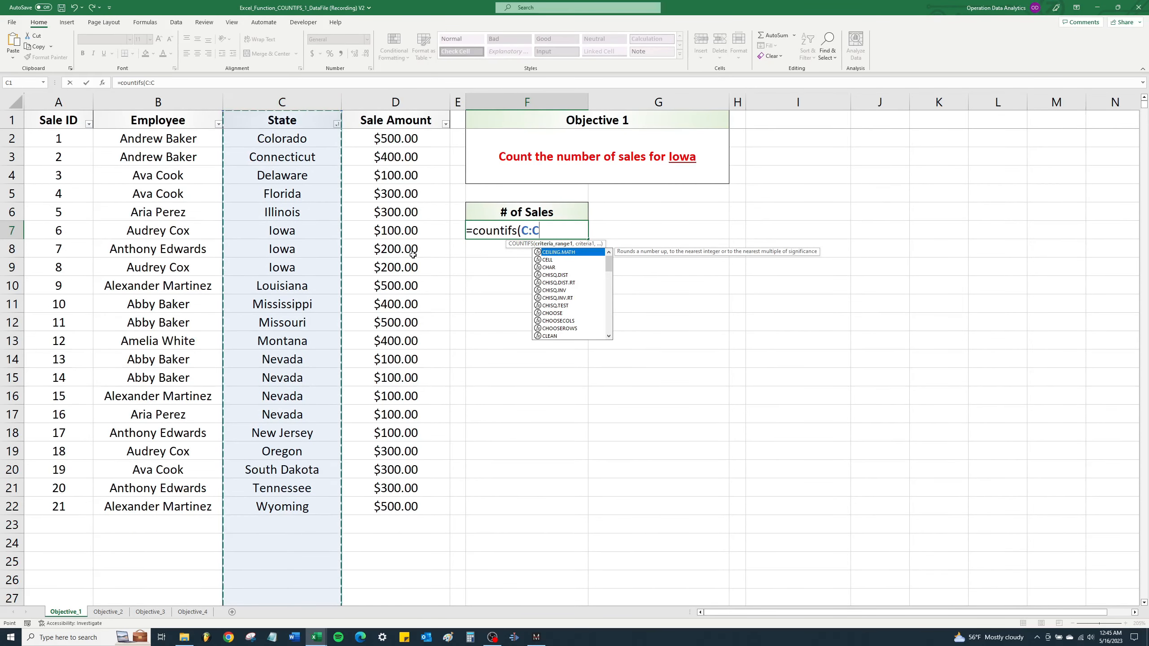
text(,)
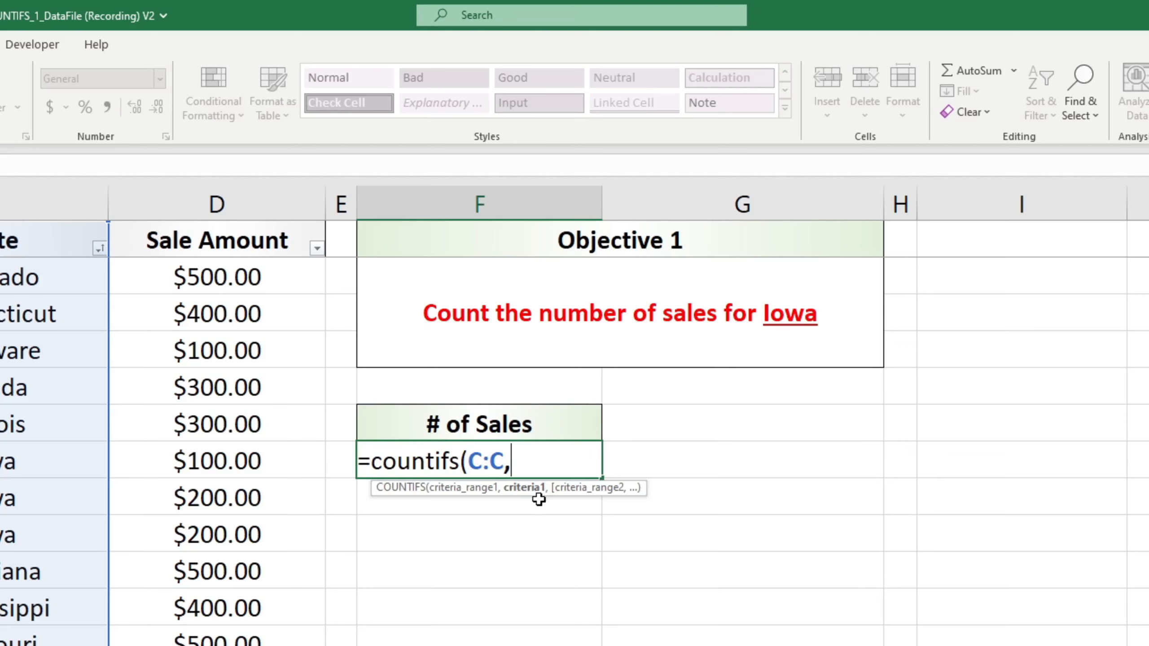
text("Iowa)
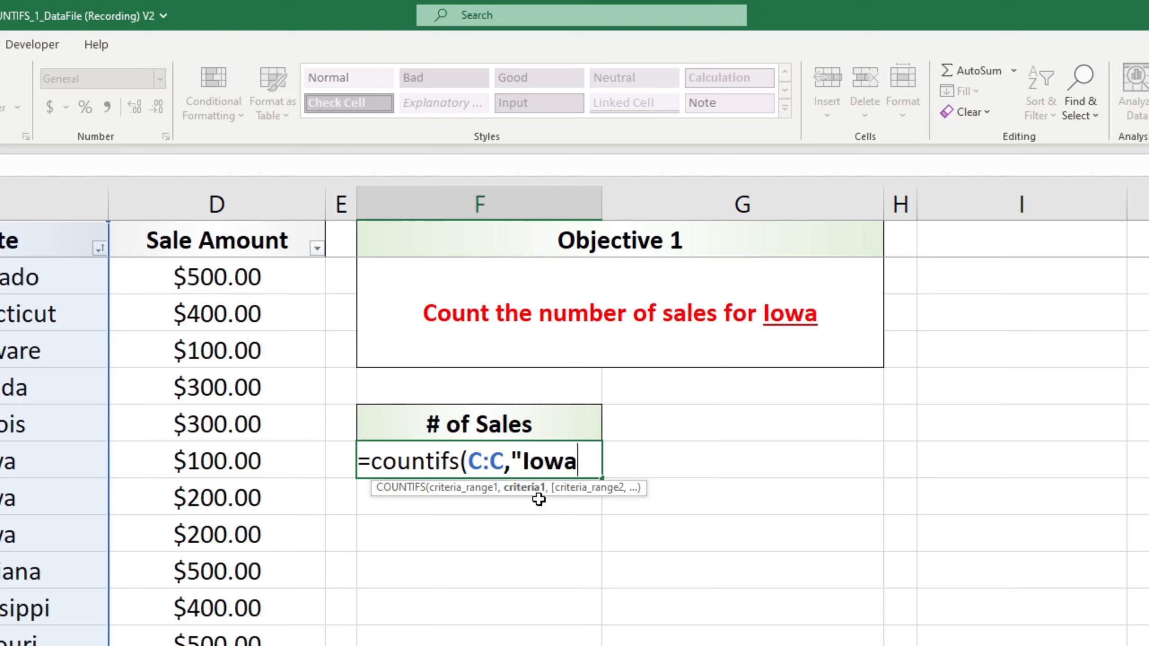
text("))
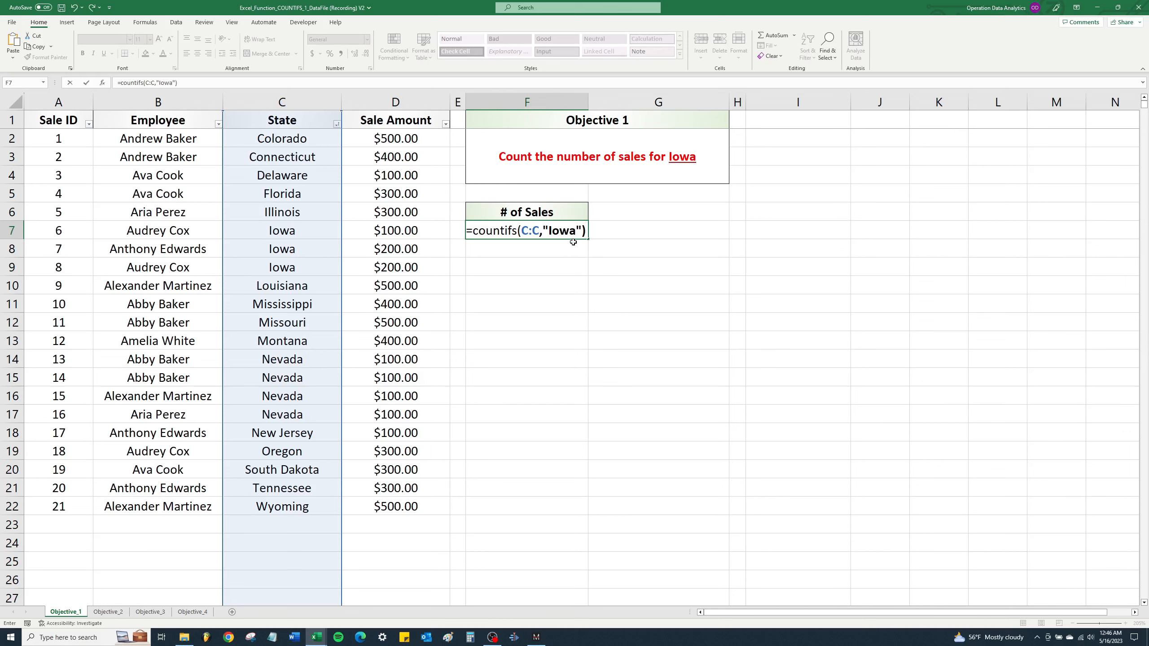
key(Return)
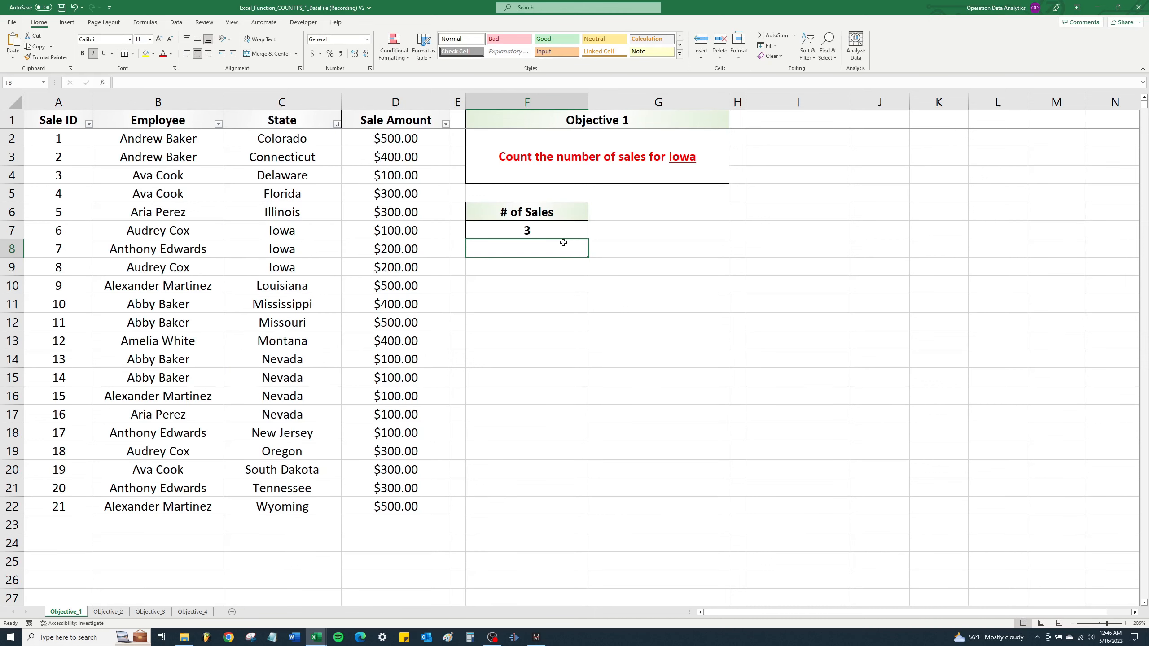
click(545, 229)
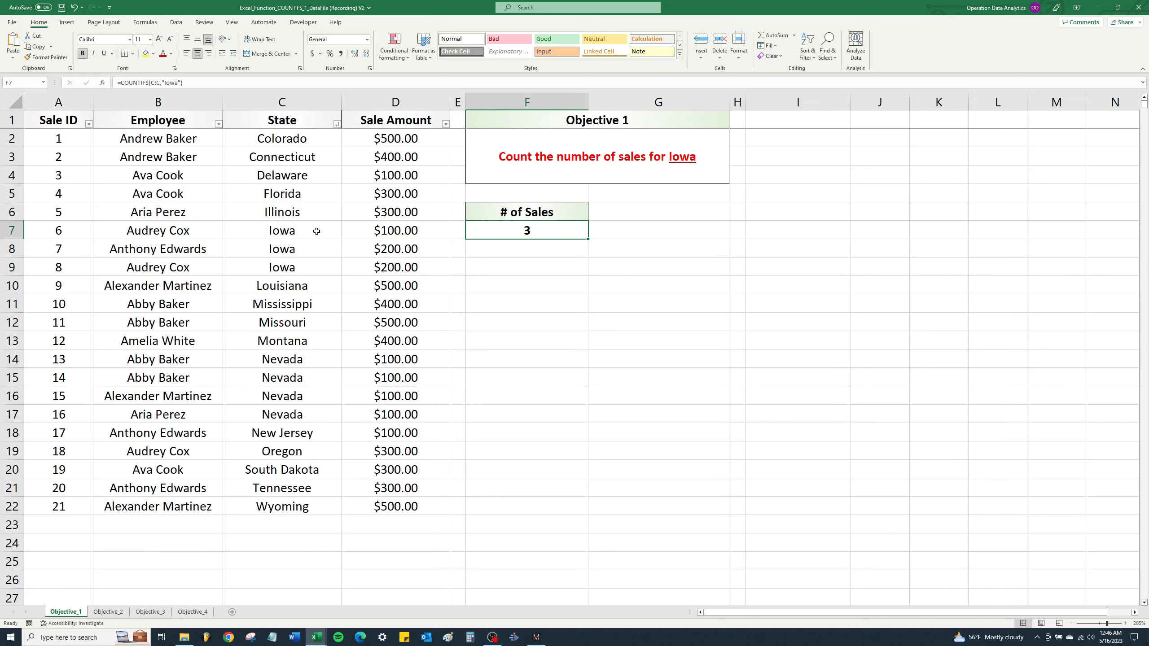
drag(317, 231, 315, 262)
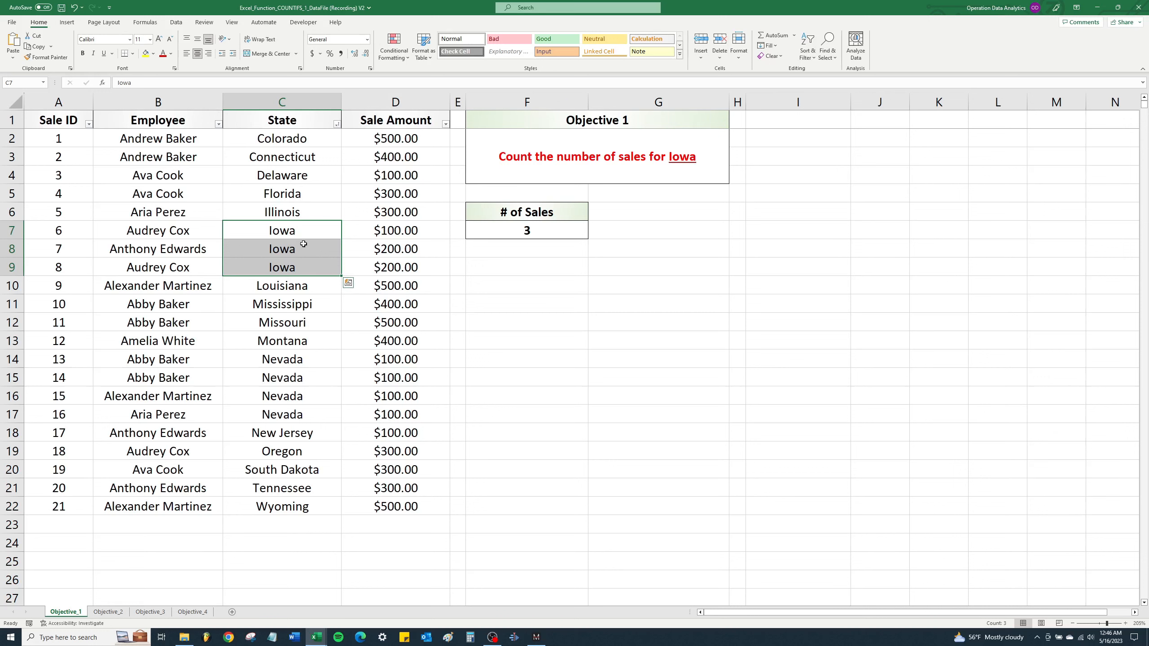
click(547, 229)
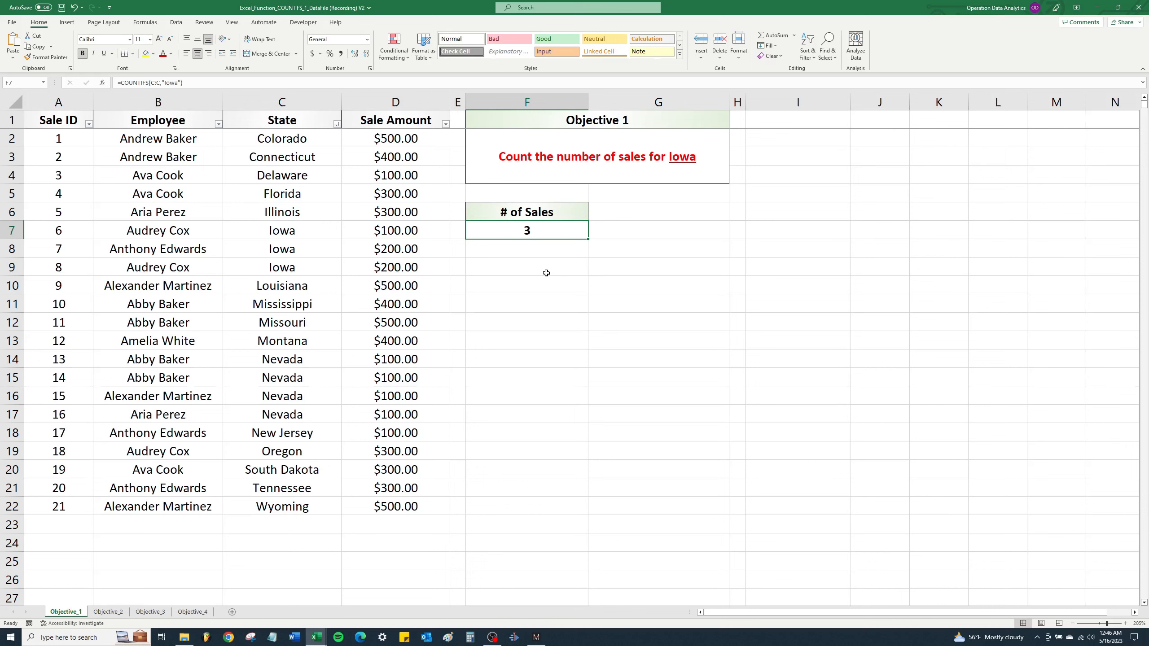
On the Objective_2 sheet, start a COUNTIFS formula in F7 with column B as the first range and the objective's employee name as its criterion.
click(111, 612)
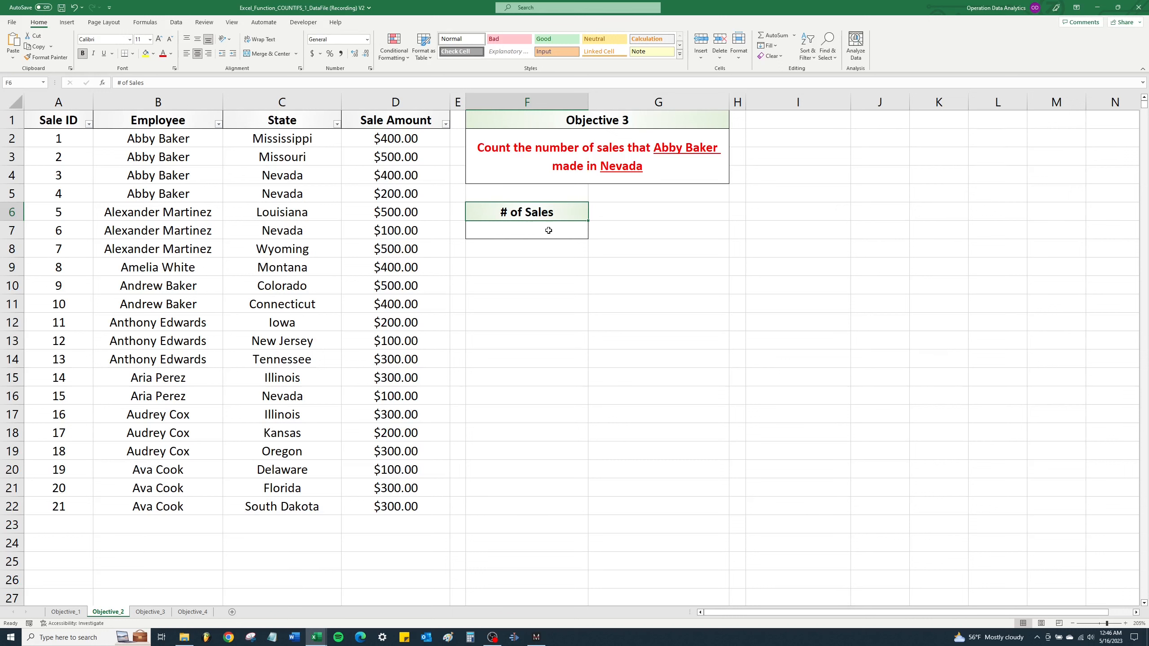
click(565, 228)
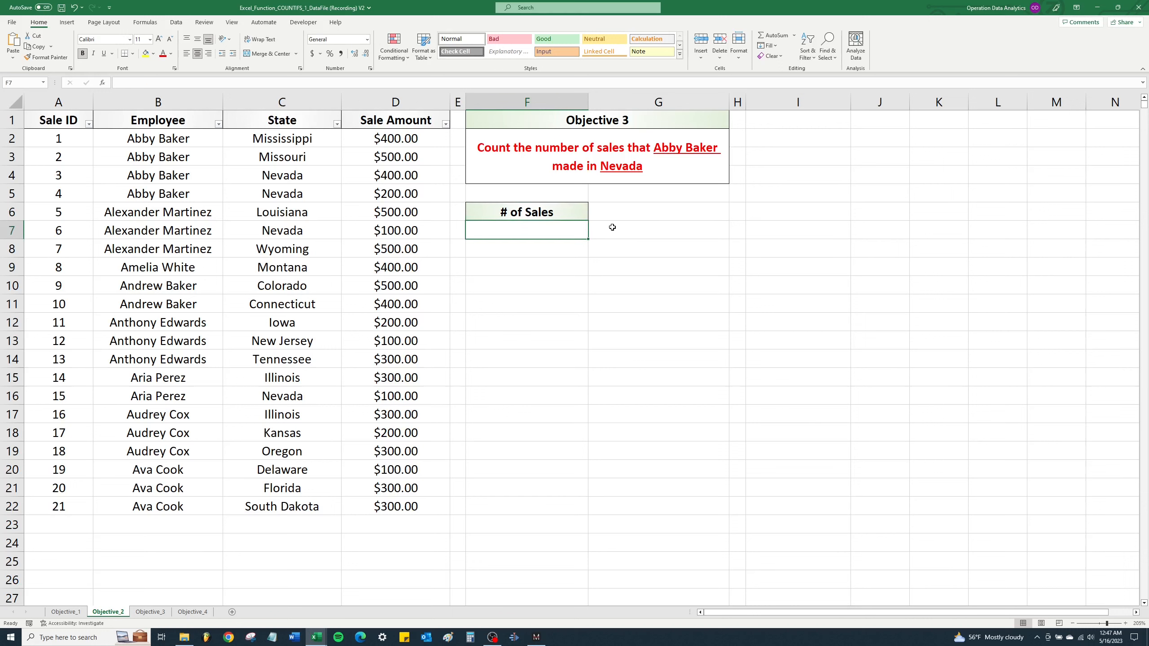
text(=count)
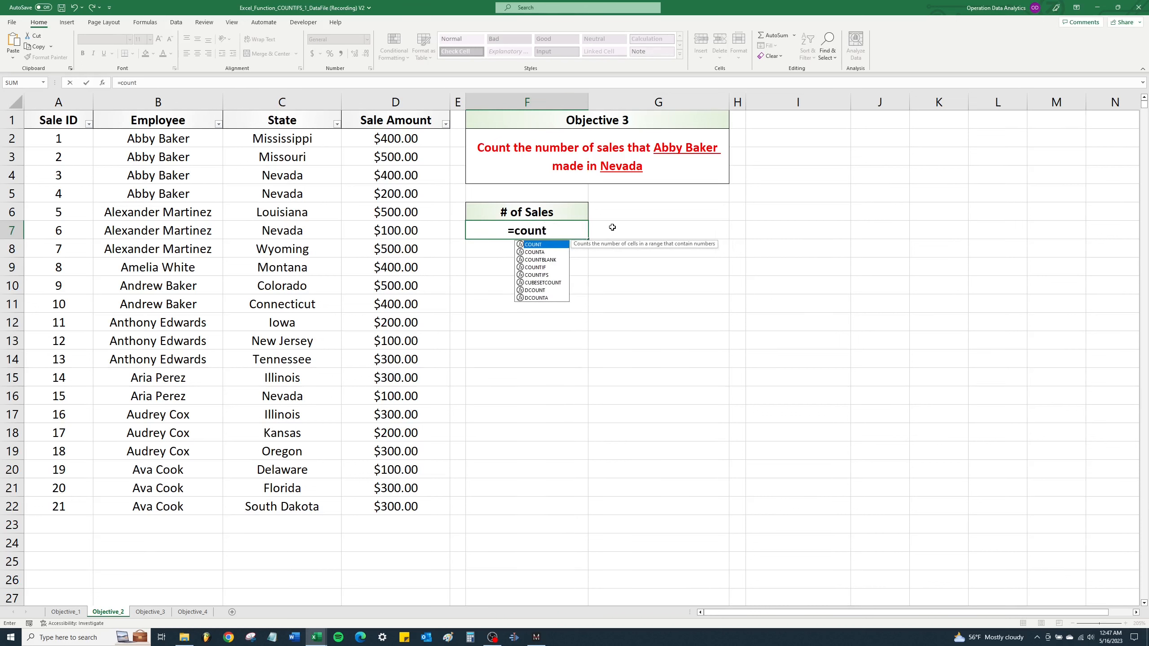
text(ifs()
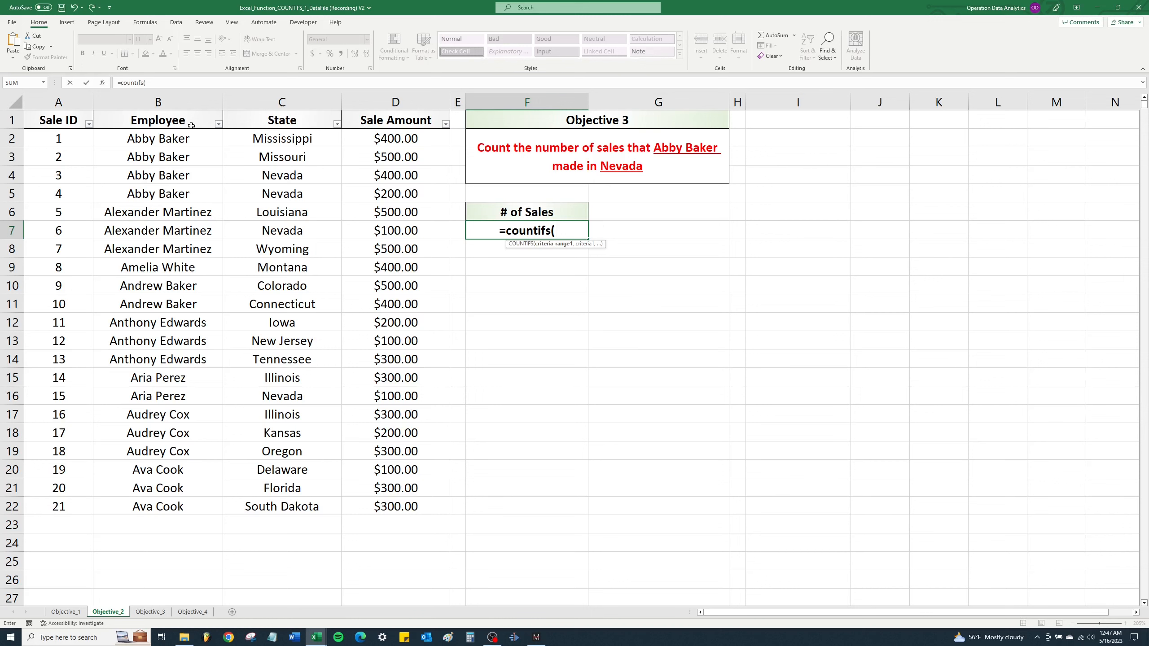
click(174, 105)
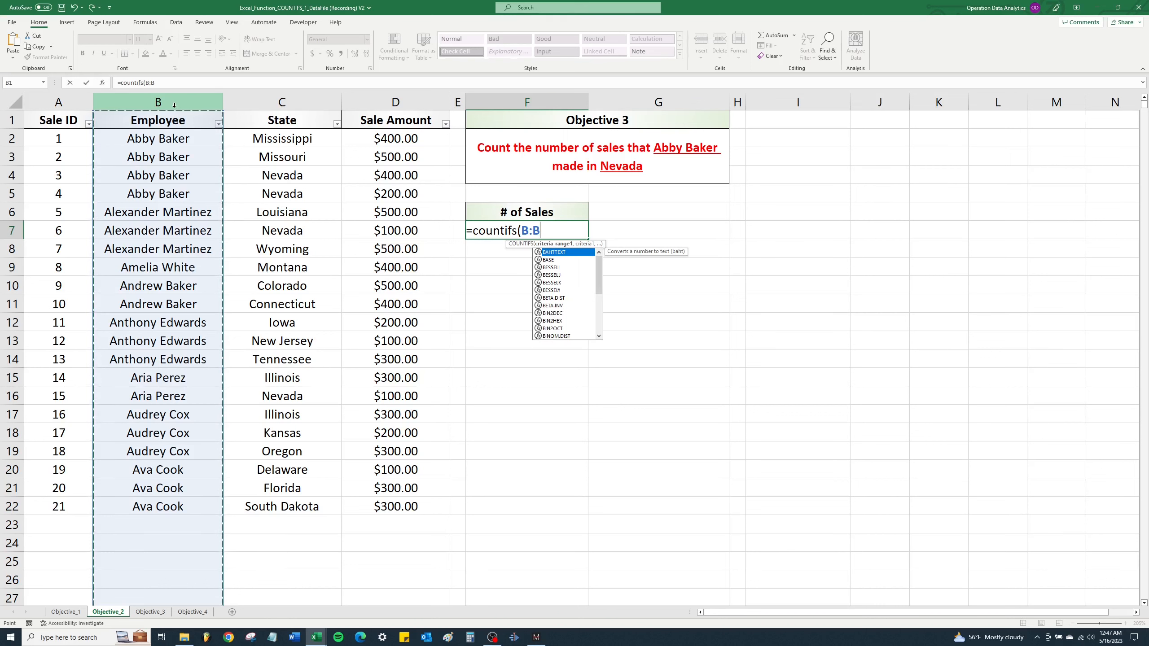
text(,)
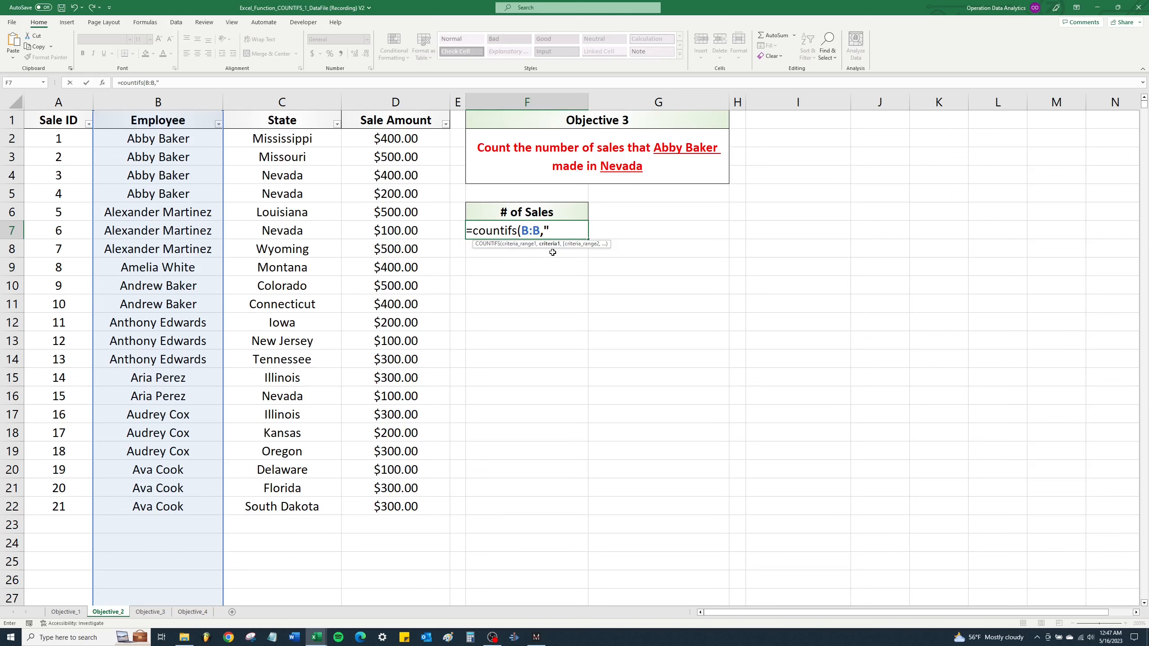
text(Abby Baker)
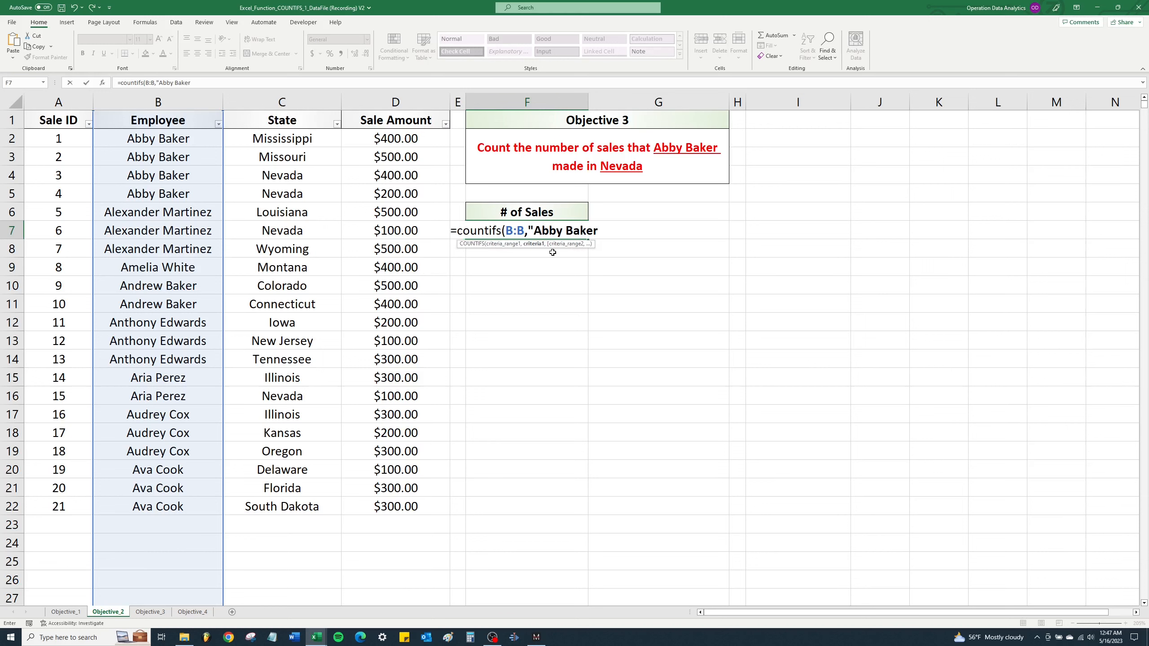
text(")
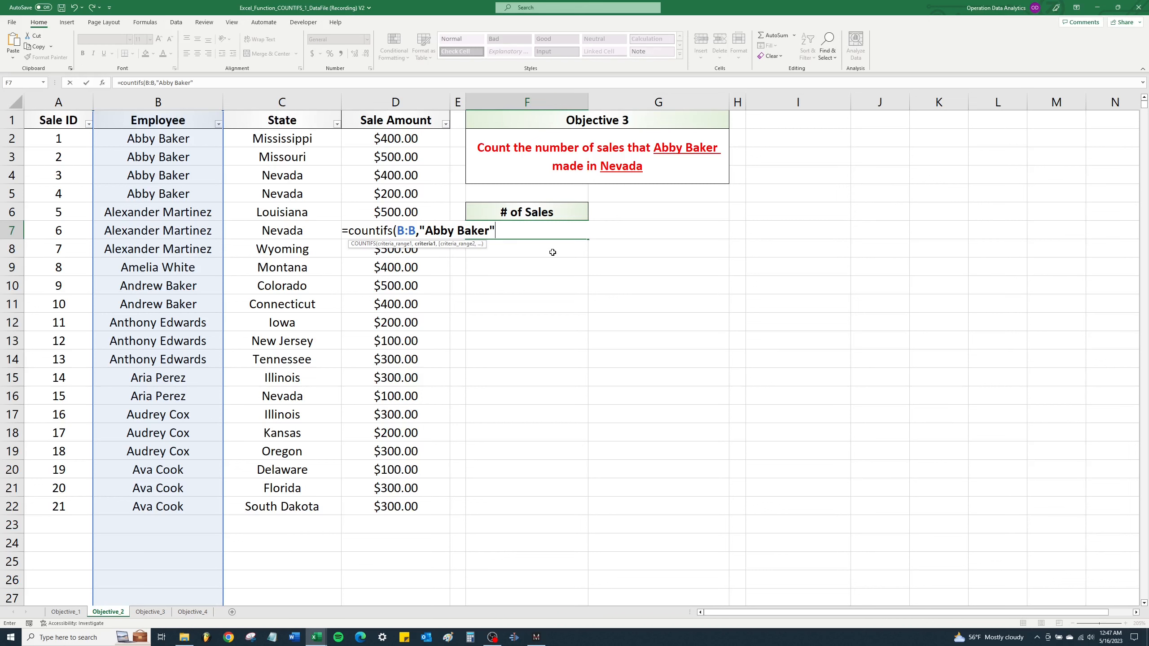
Complete the COUNTIFS formula with column C and "Nevada" as the second range and criterion, and check it against the matching rows B4:C5.
text(,)
click(305, 101)
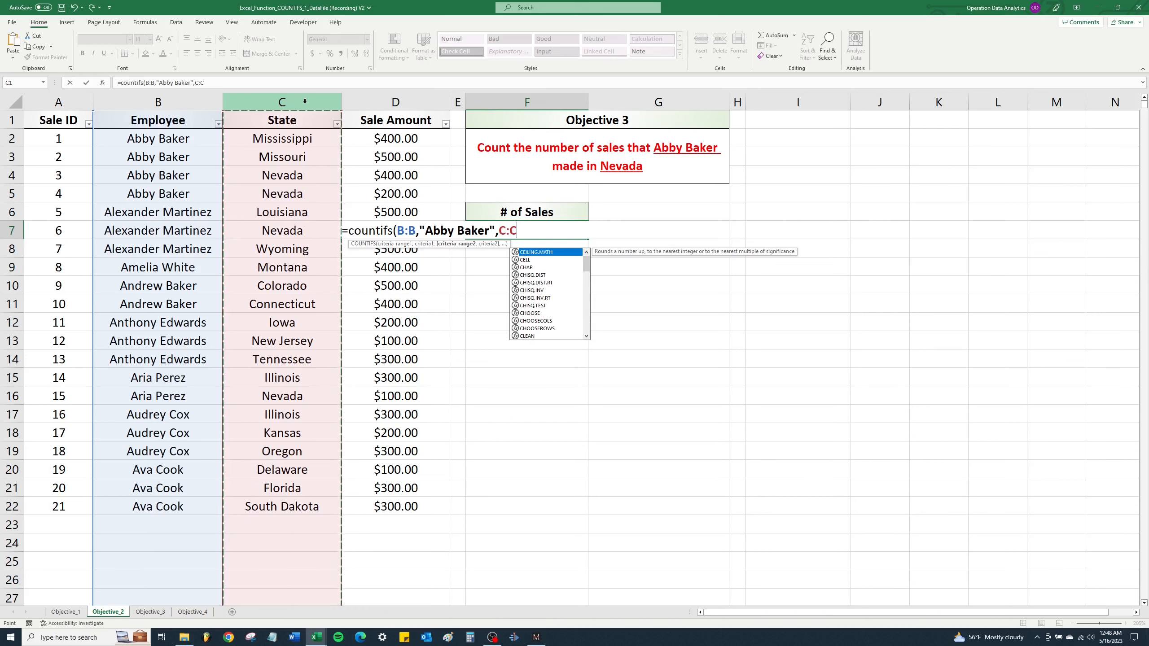
text(,)
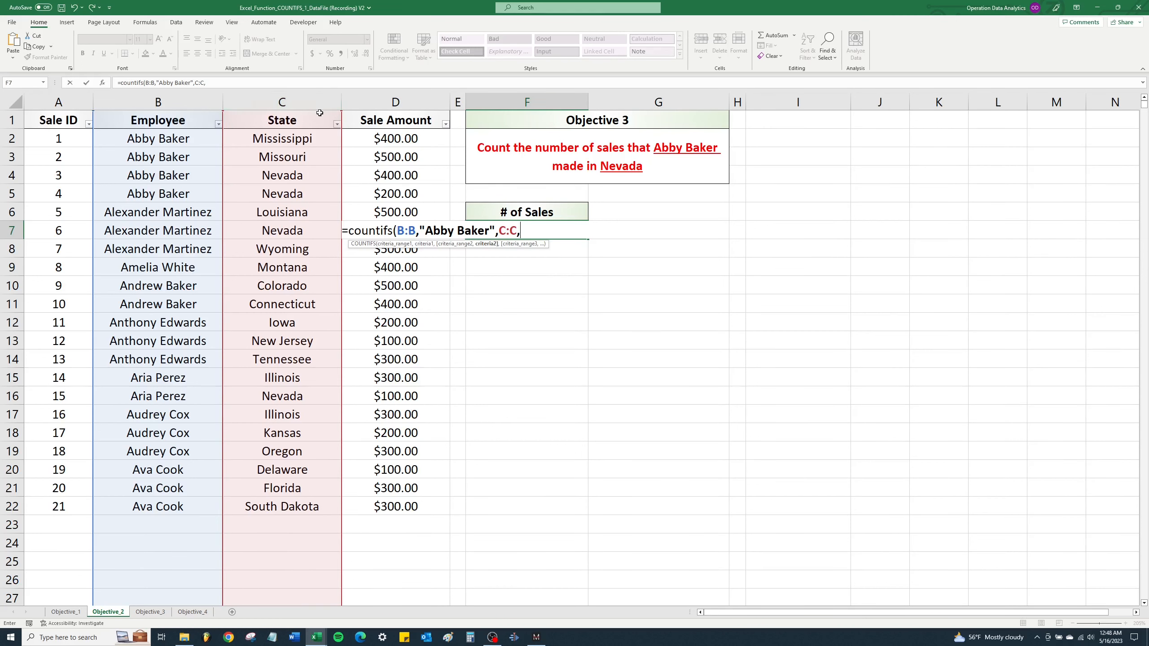
text("Nevada"))
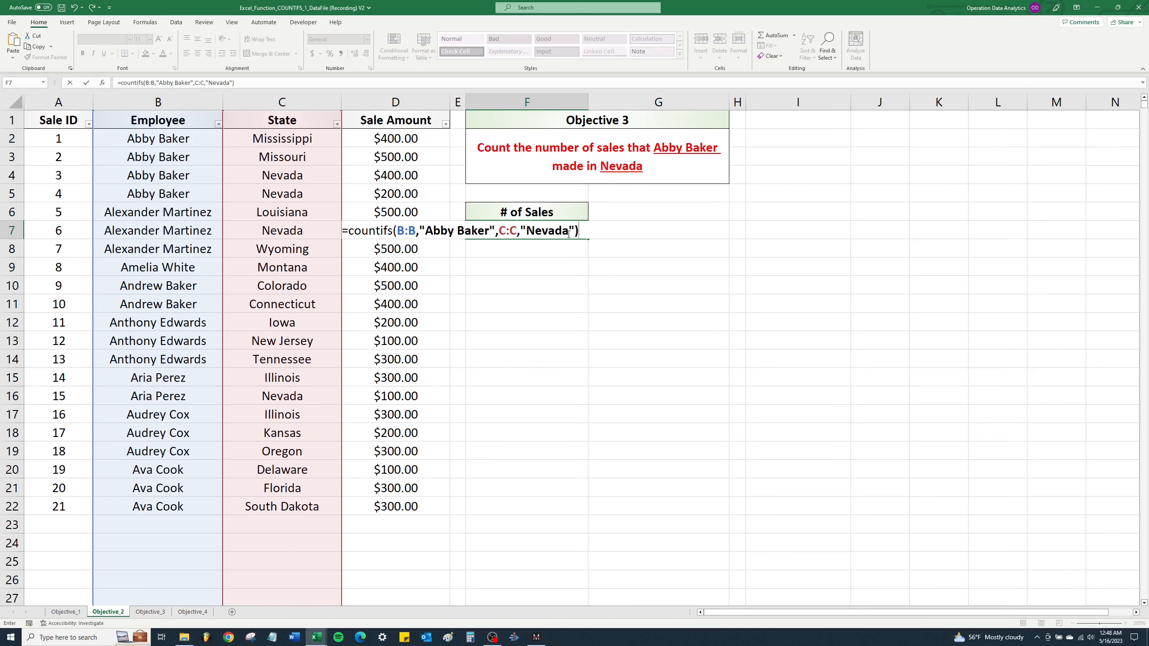
key(Return)
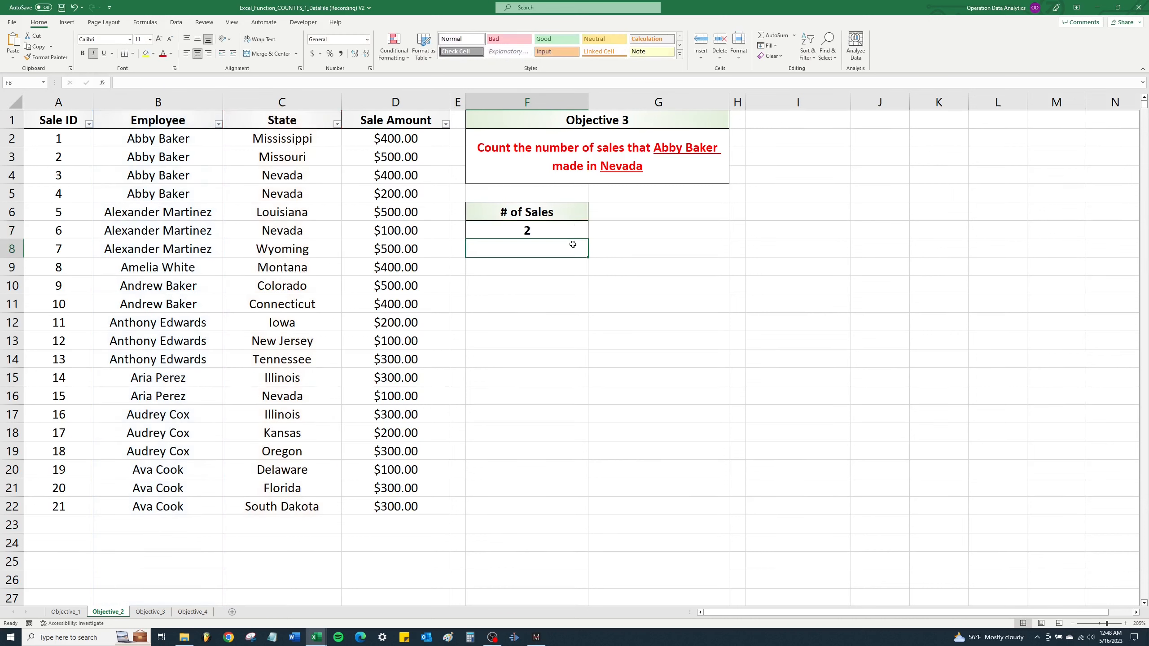
click(547, 232)
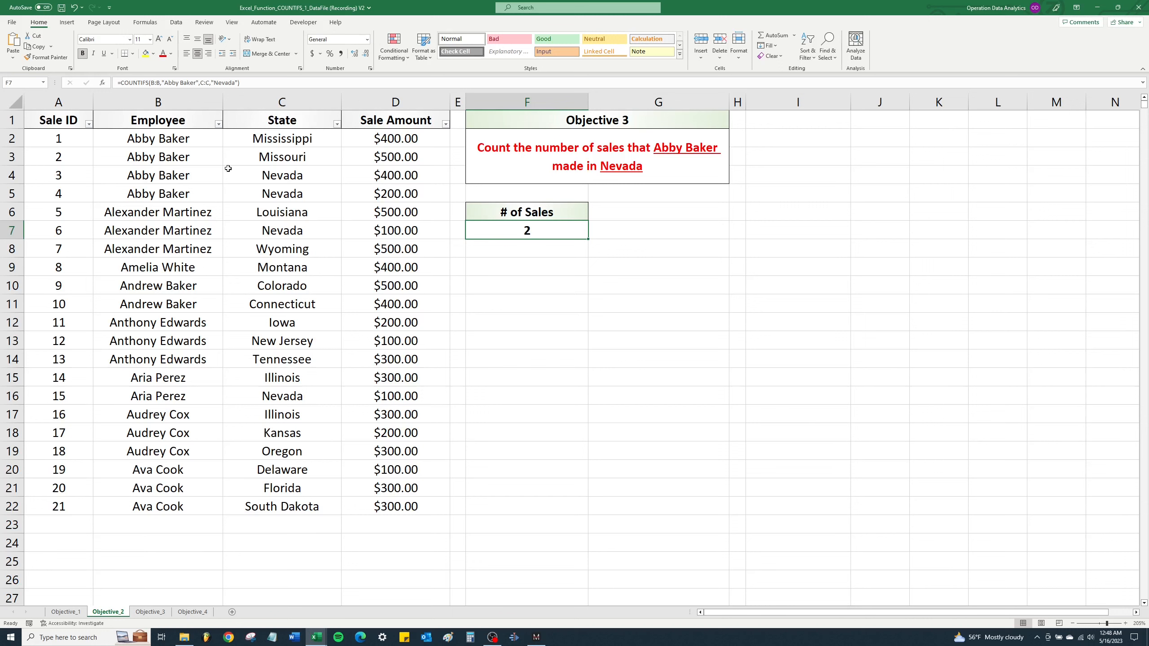
drag(194, 173, 272, 175)
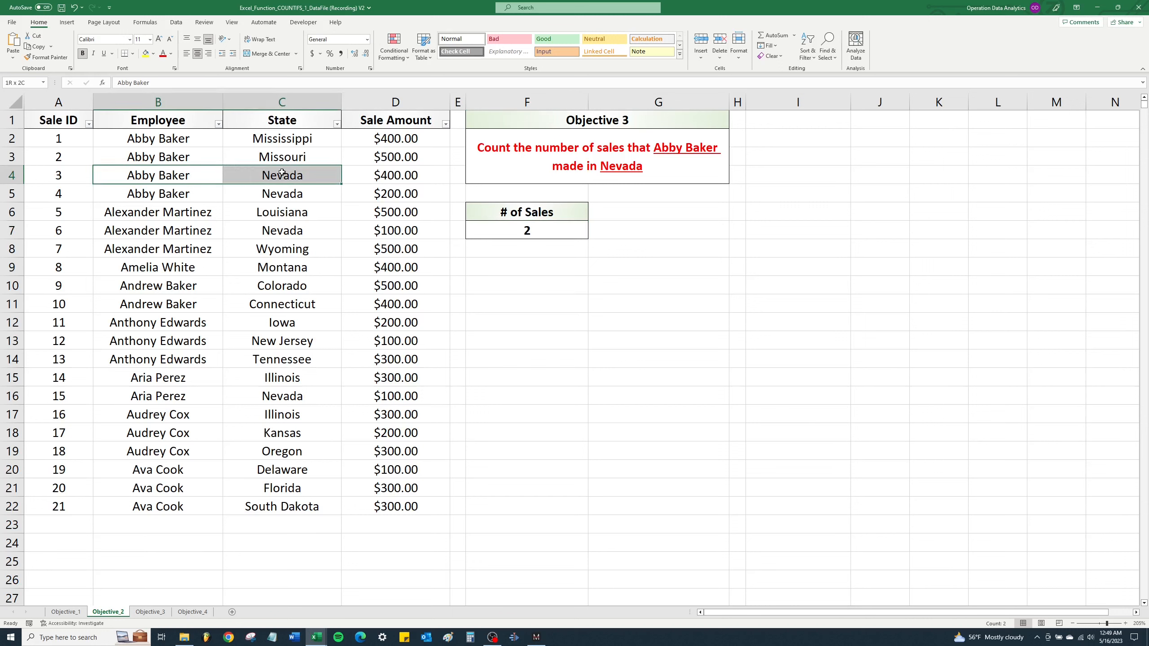
ctrl+click(203, 192)
drag(203, 192, 260, 192)
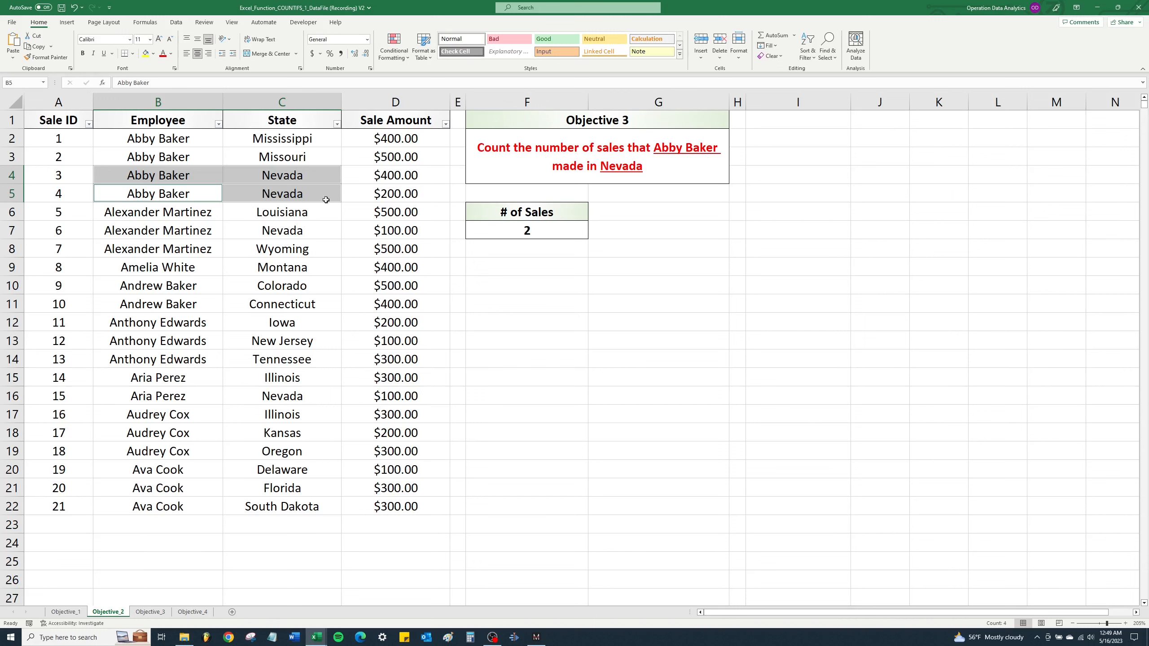
On the Objective_3 sheet, count the employee's sales in G7 with =COUNTIFS(B:B,F7), using the employee cell as the criterion.
click(151, 612)
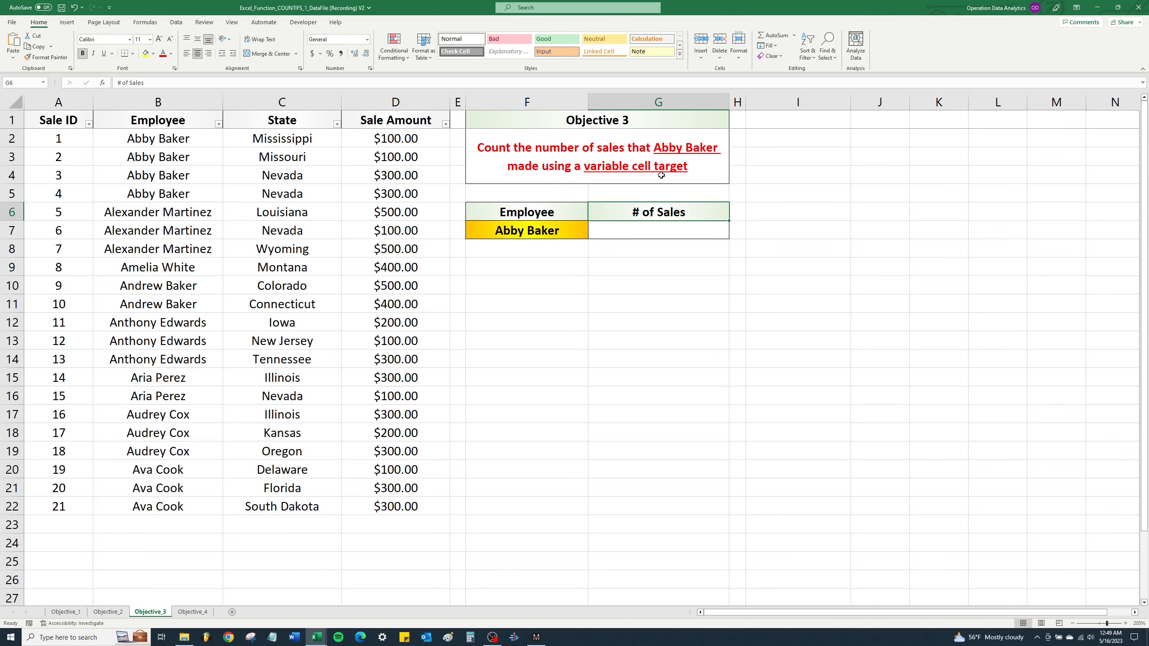
click(705, 231)
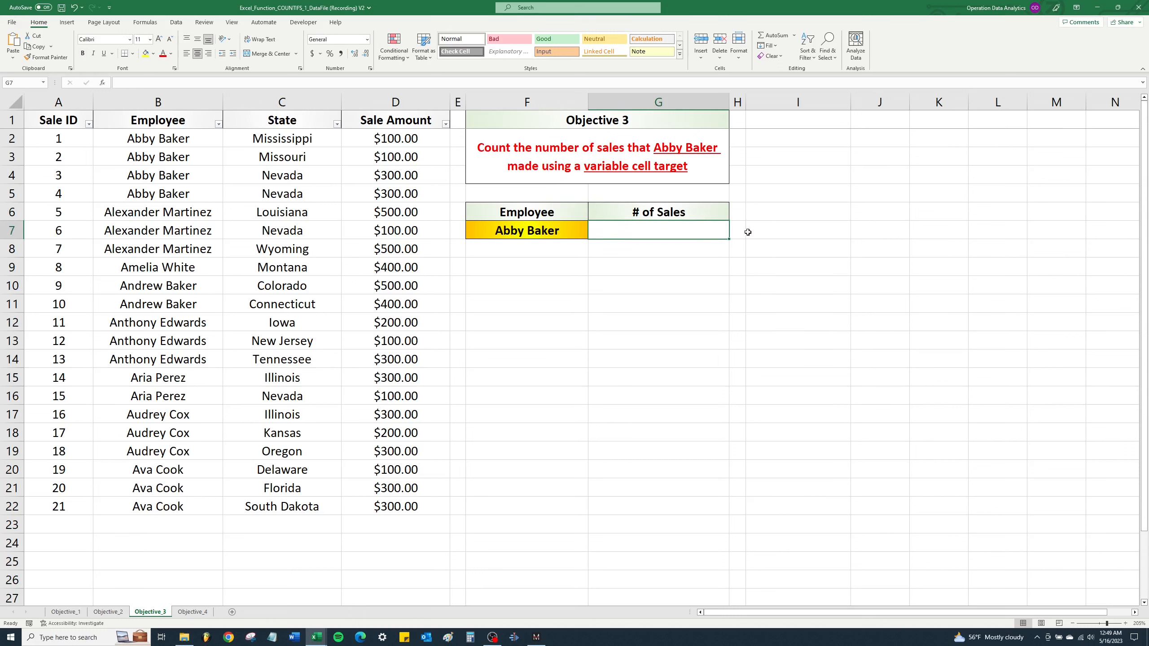
text(=c)
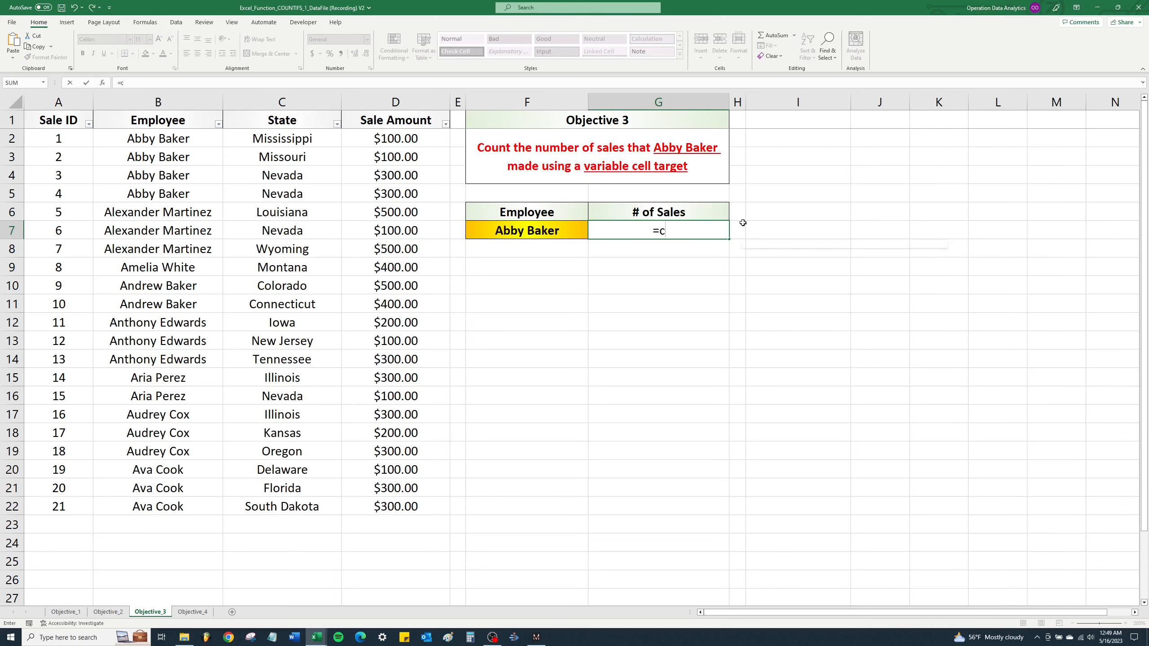
text(ountifs)
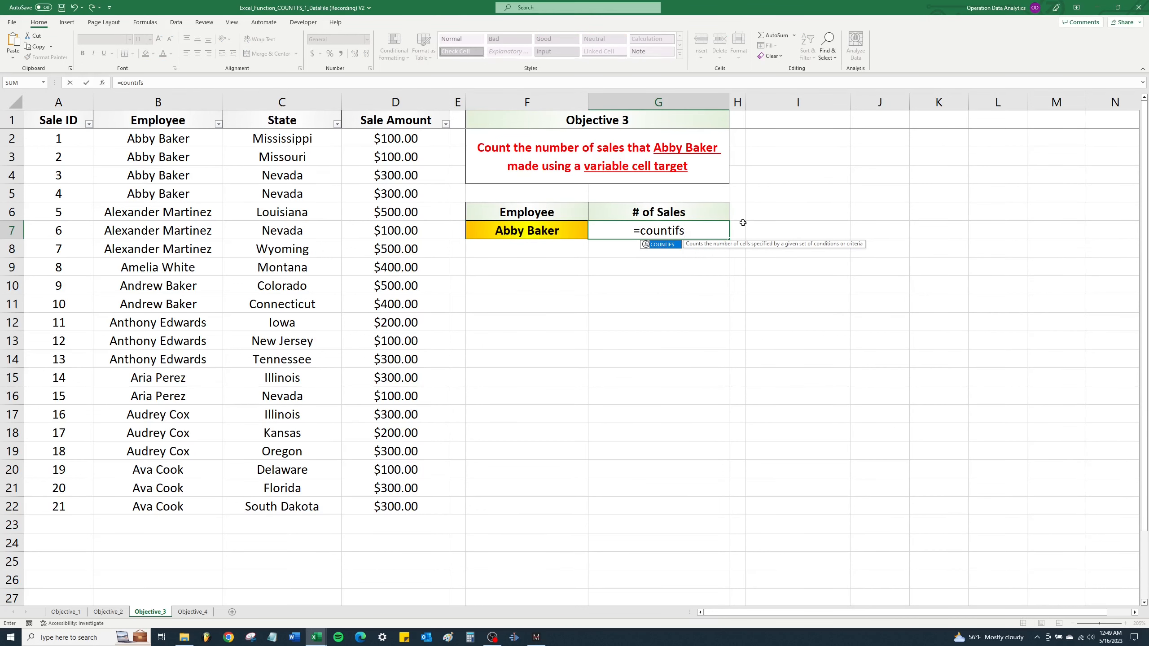
text(()
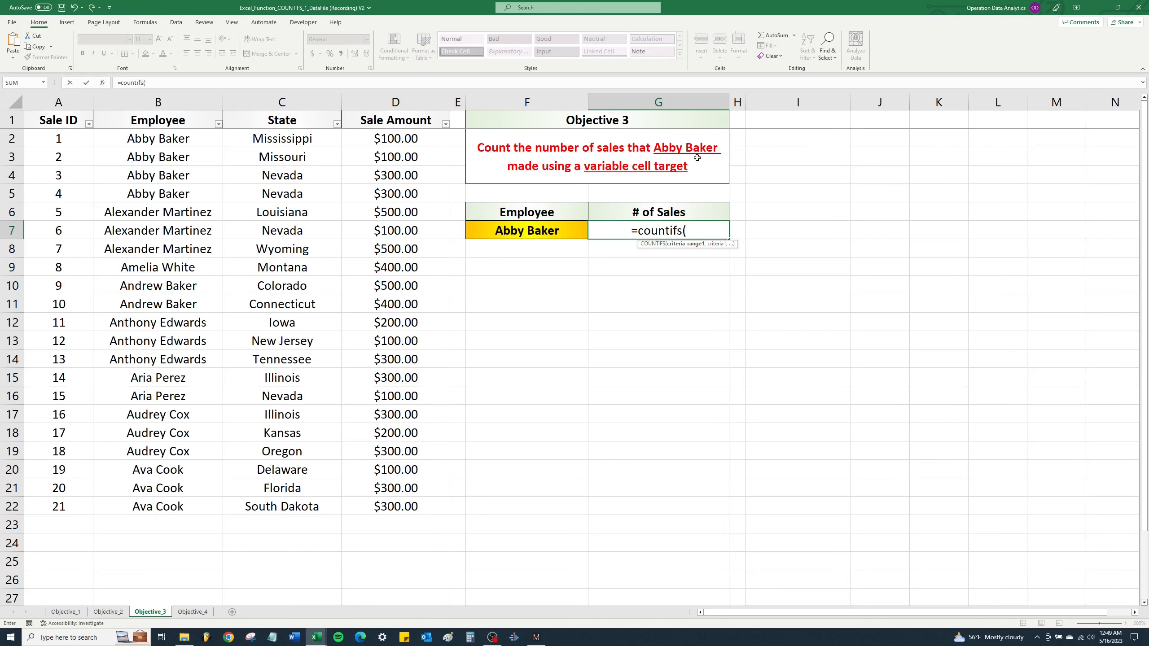
click(176, 104)
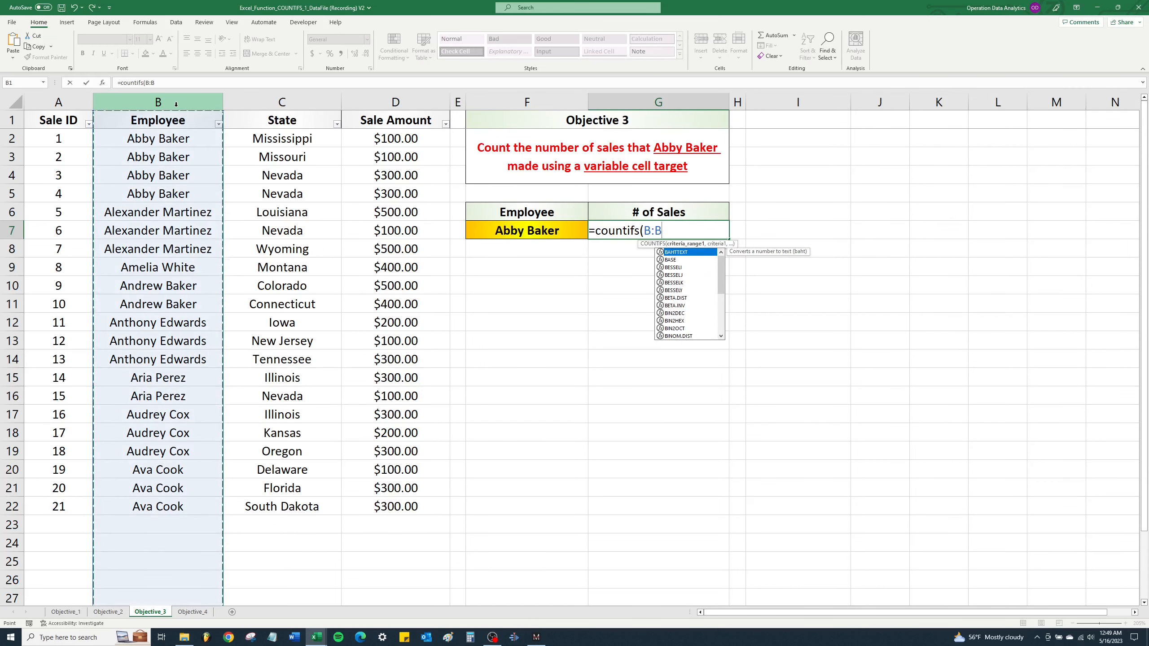
text(,)
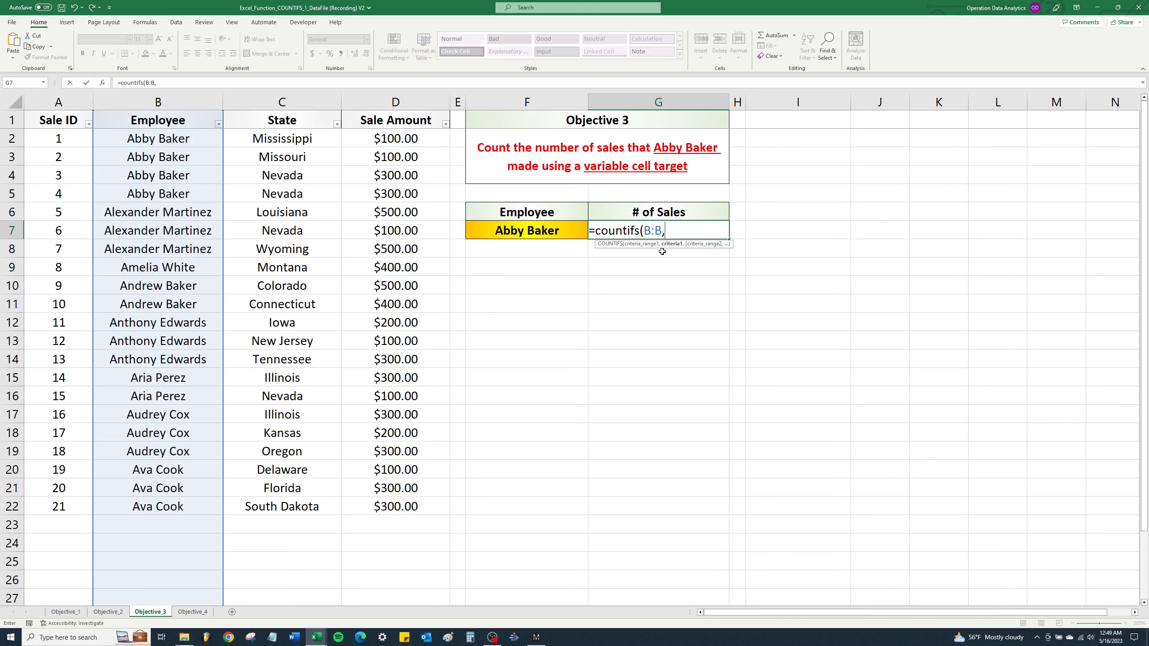
click(560, 231)
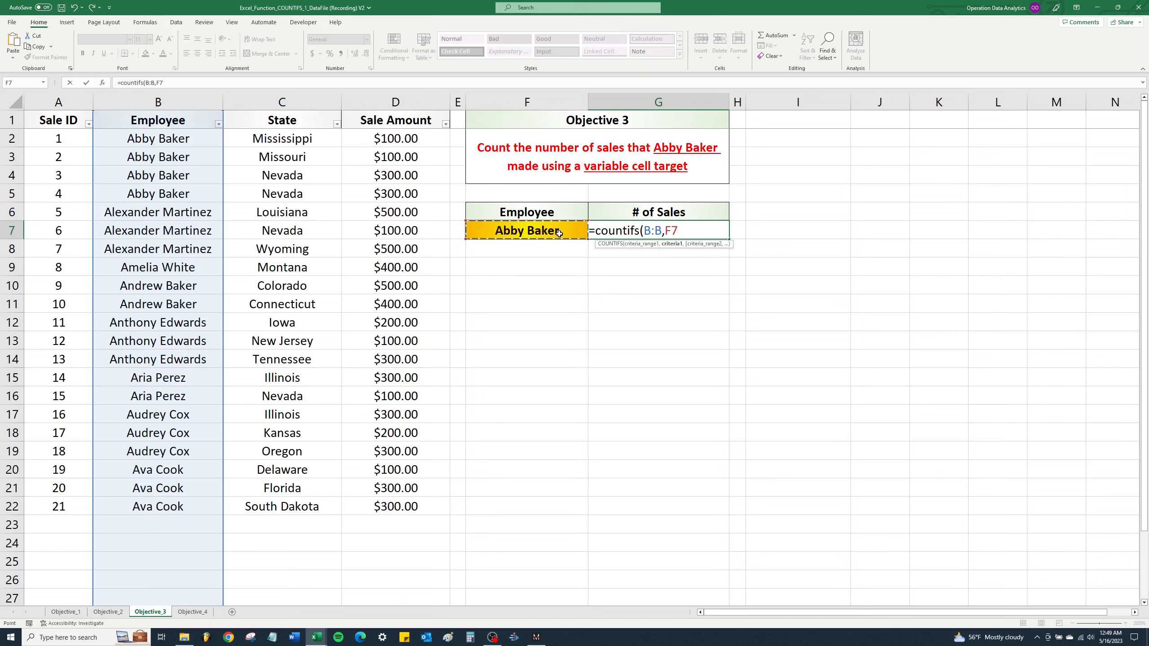
text())
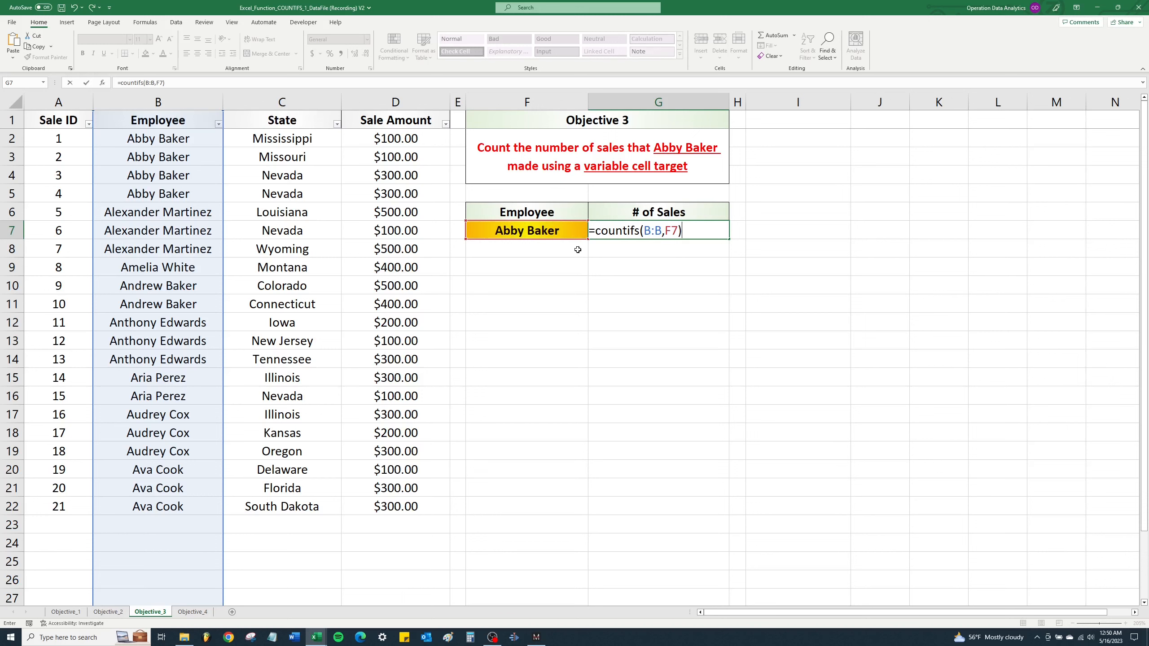
key(Return)
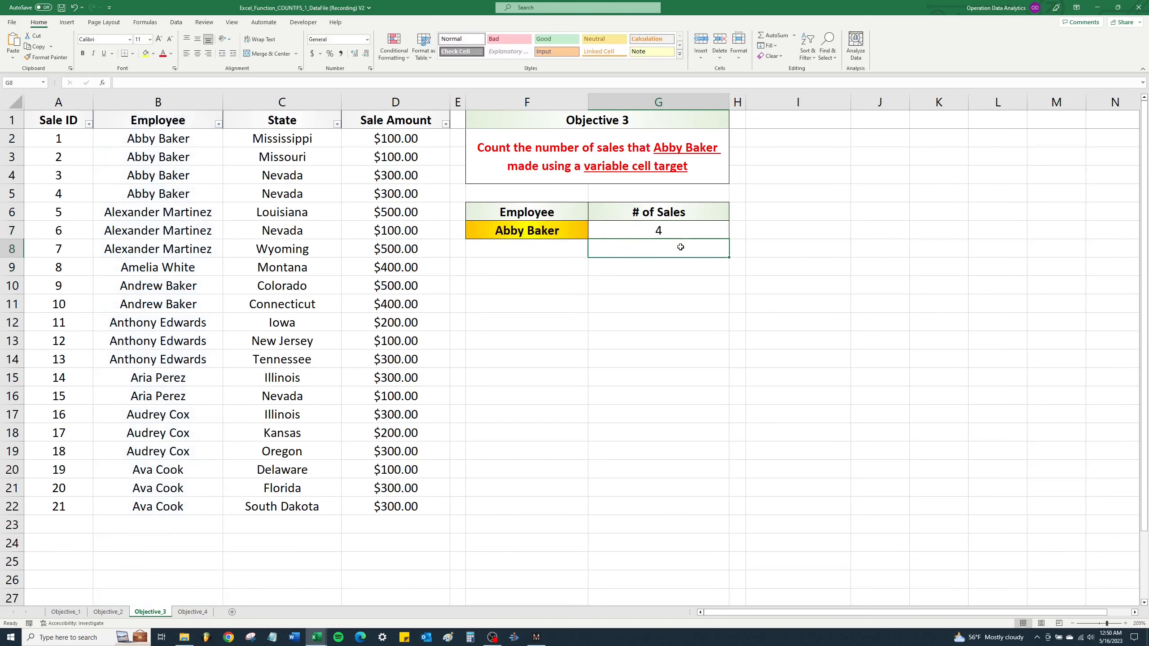
Check the count in G7 against the matching employee entries in B2:B5.
click(682, 233)
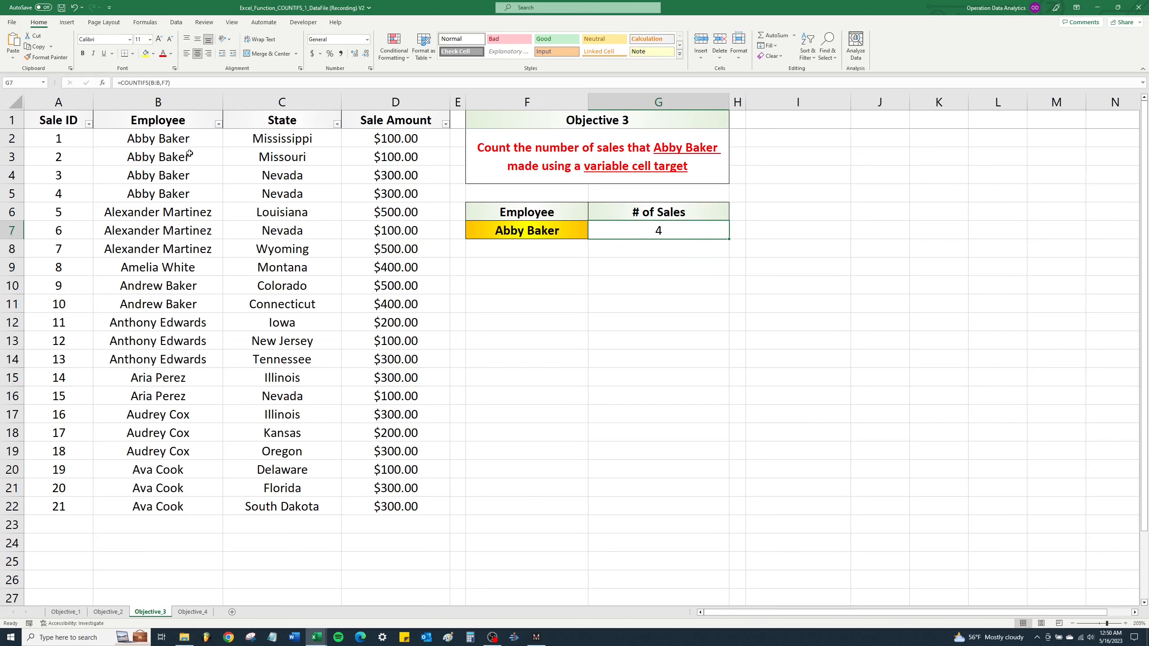
drag(198, 140, 192, 191)
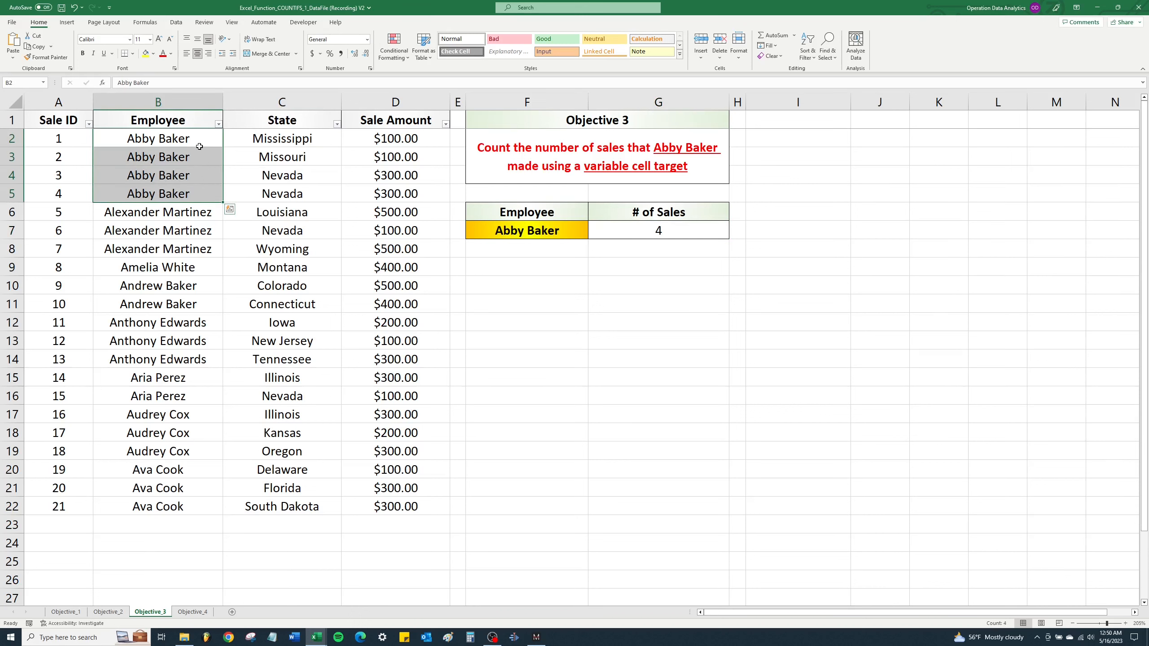
click(683, 231)
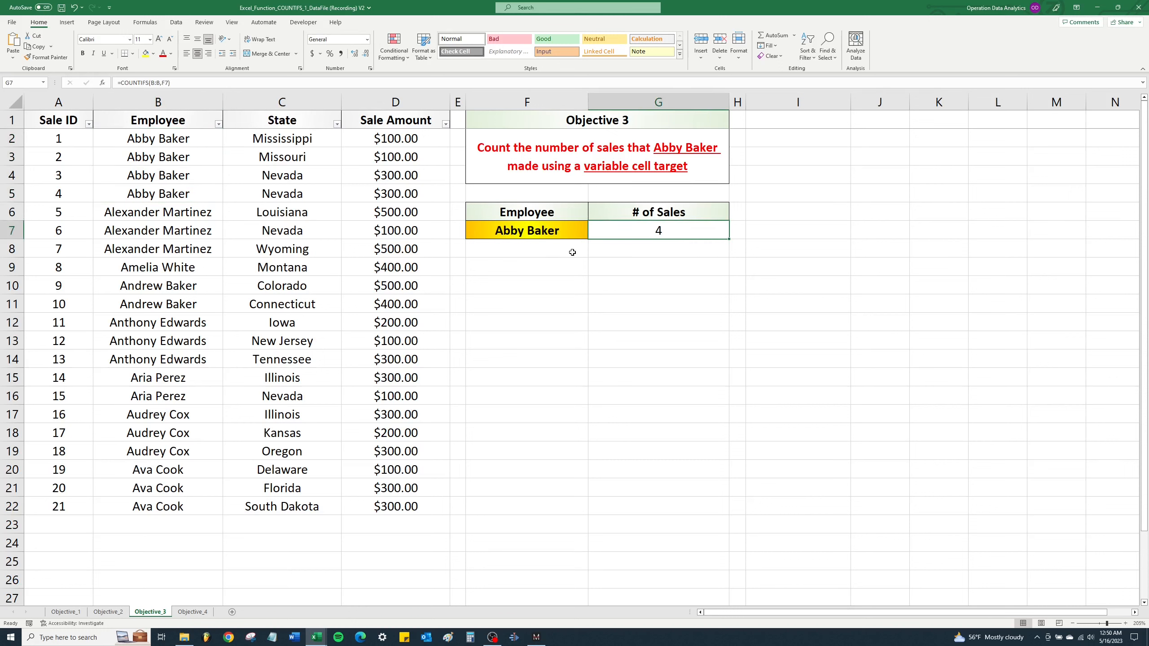
Replace the employee in F7 with the full name listed in B6:B8 and check the recalculated count in G7.
click(563, 229)
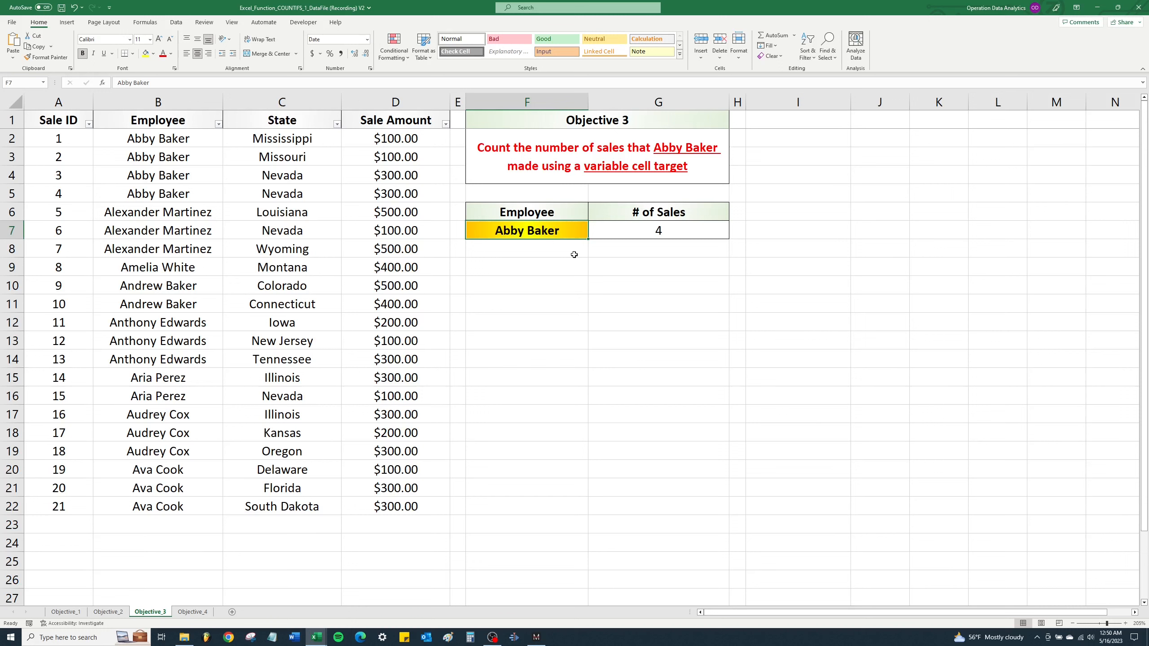
text(Ale)
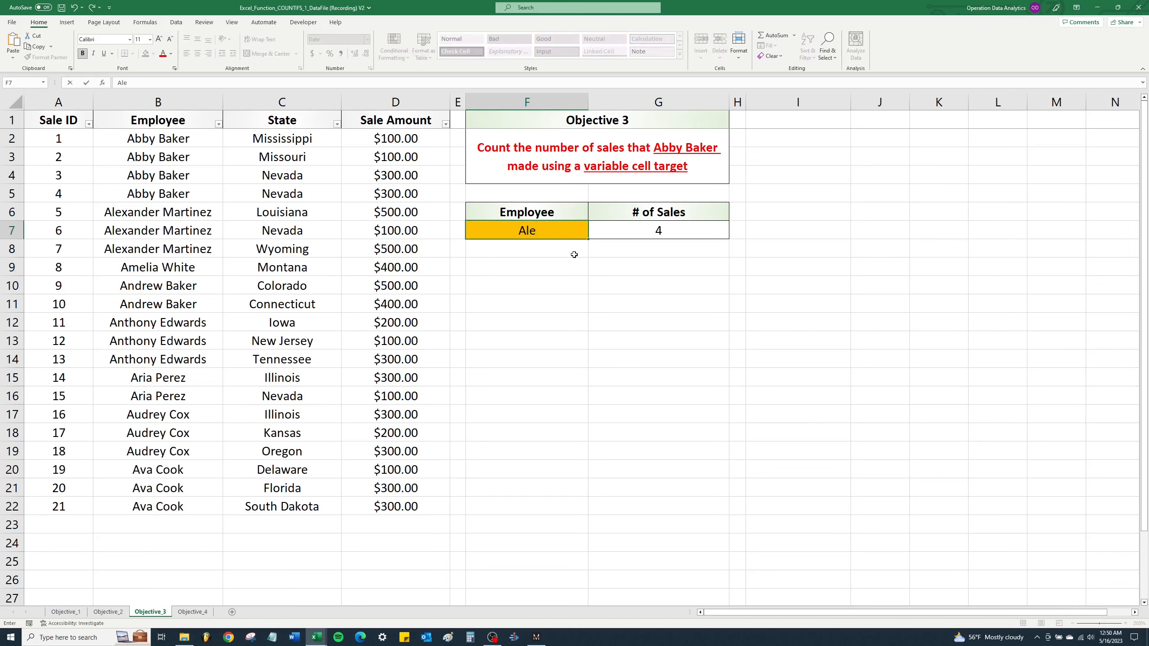
text(xander Martinez)
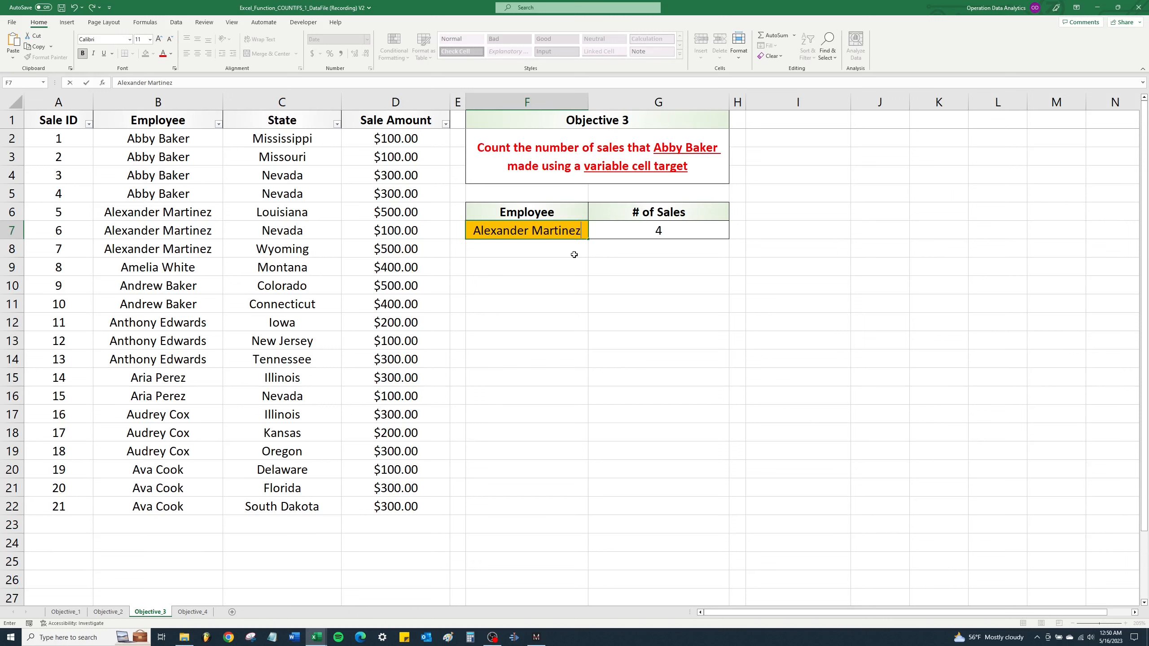
key(Return)
click(678, 232)
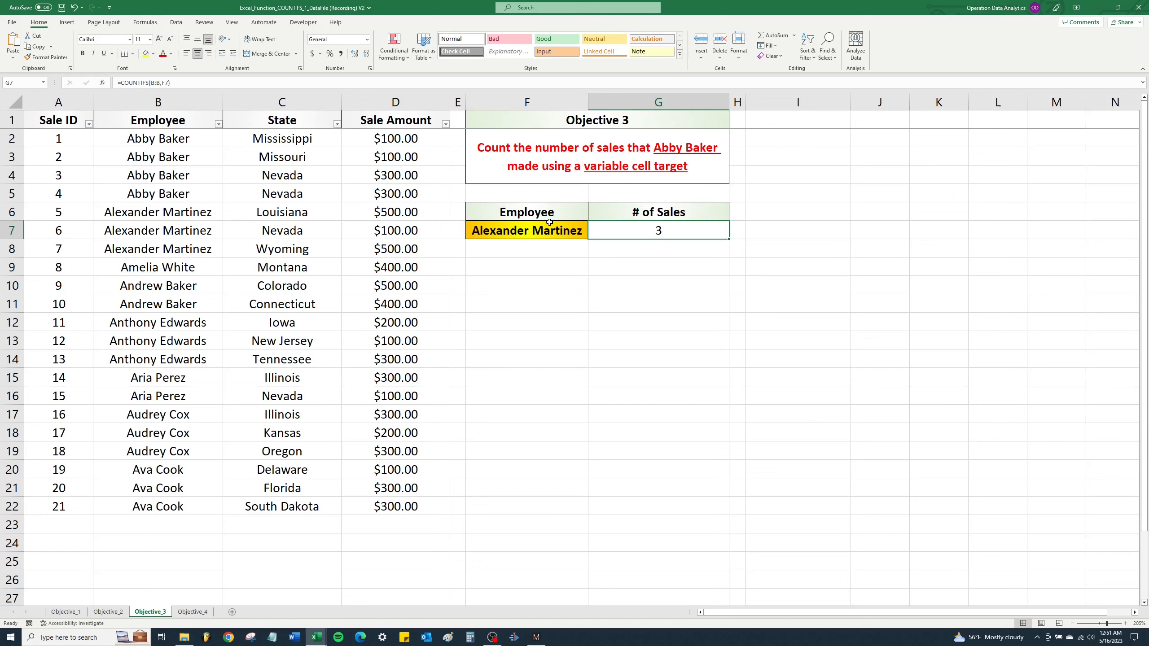
On the Objective_4 sheet, count the first listed employee's sales in G7 with =COUNTIFS(B:B,F7).
click(196, 613)
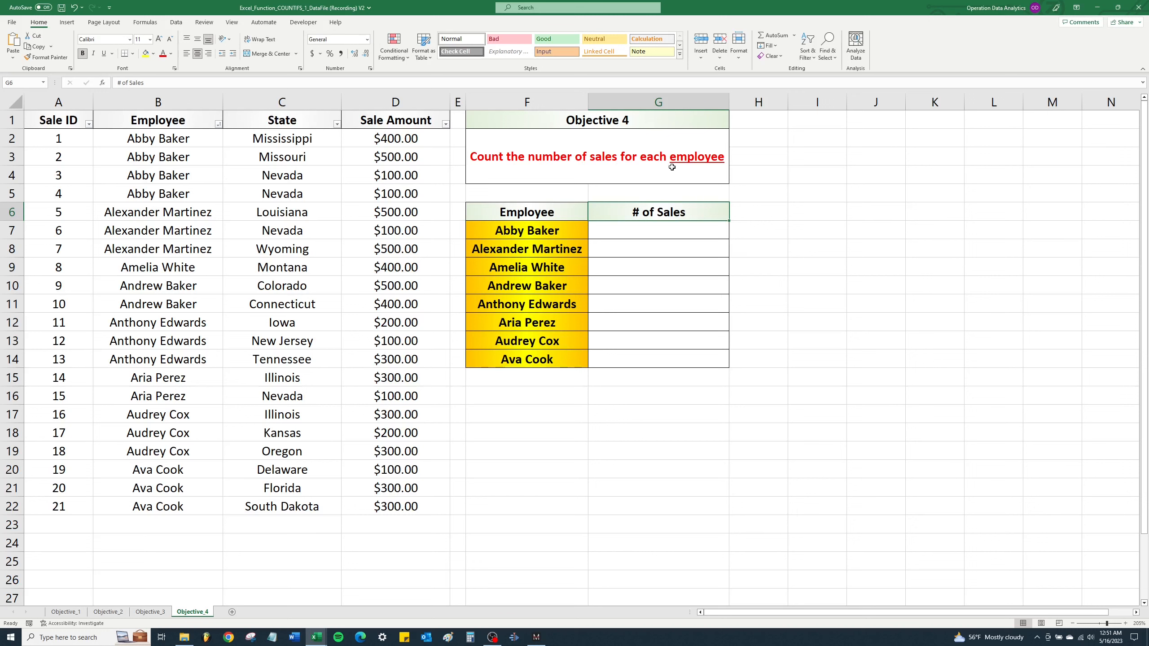
click(696, 228)
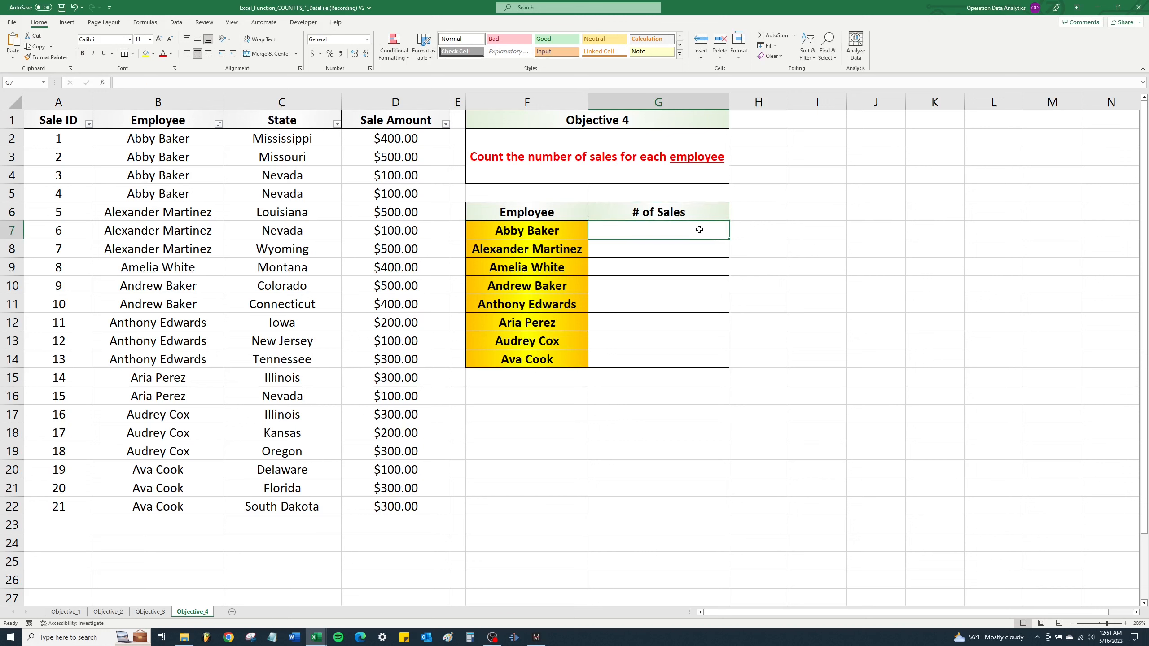
text(=c)
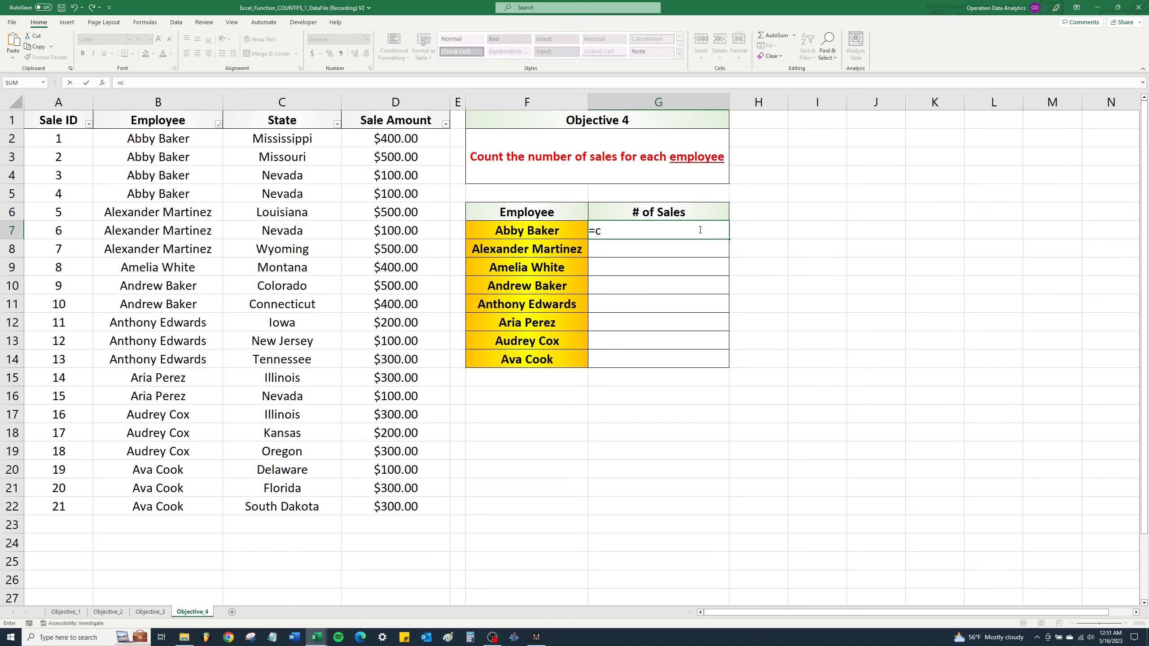
text(ountifs)
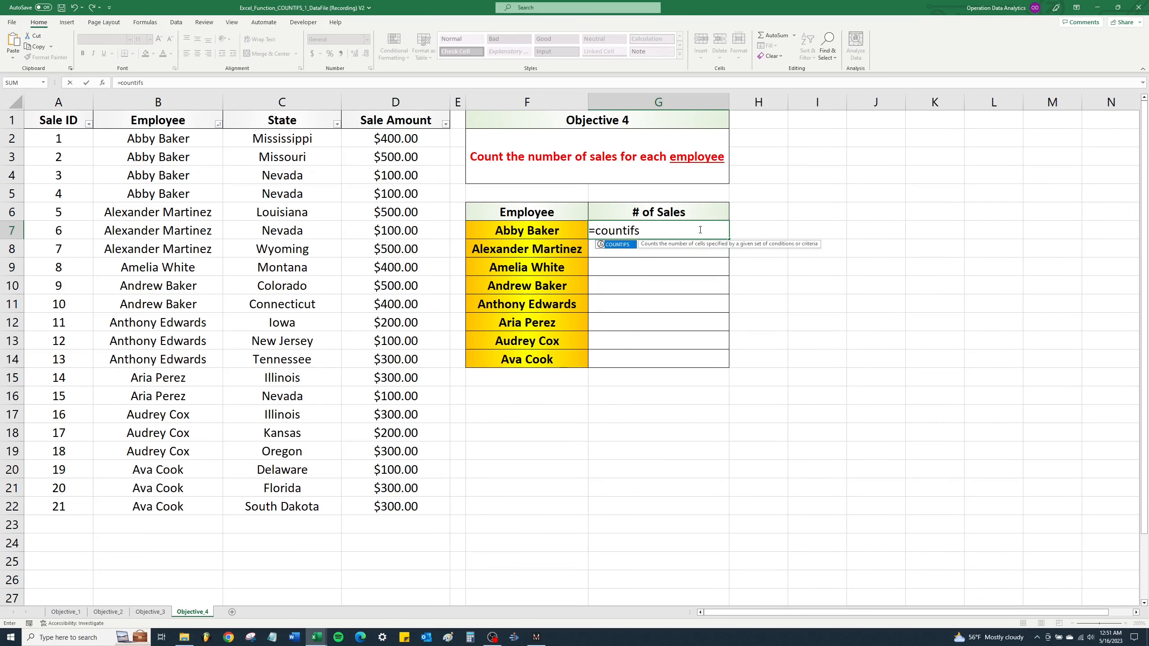
text(()
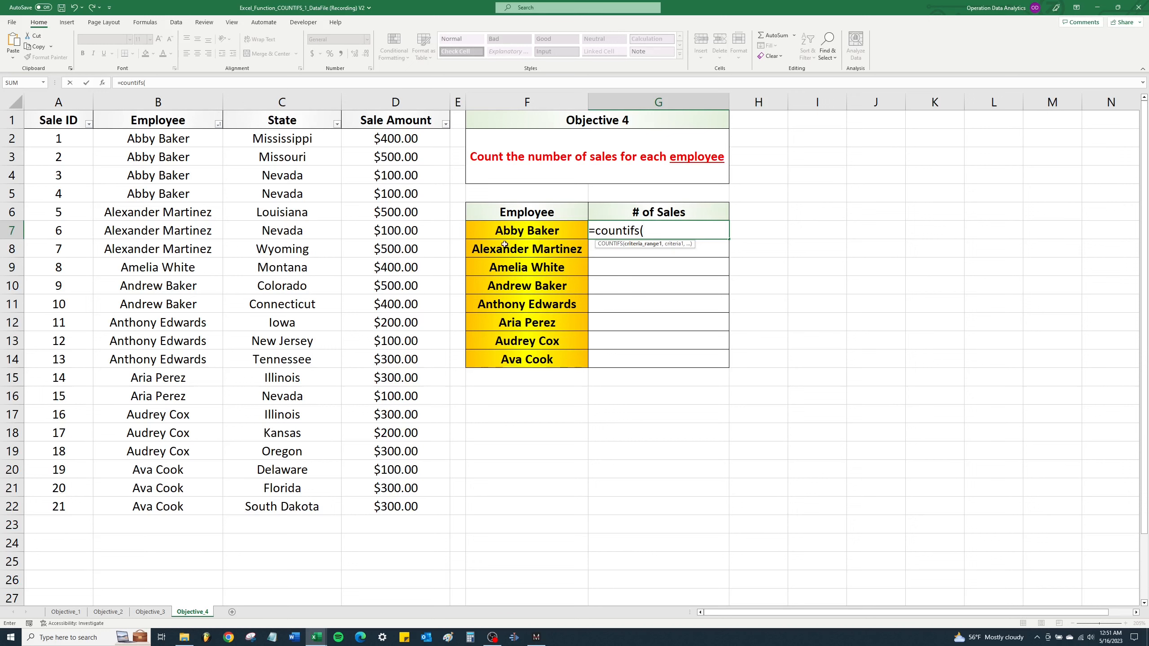
click(166, 103)
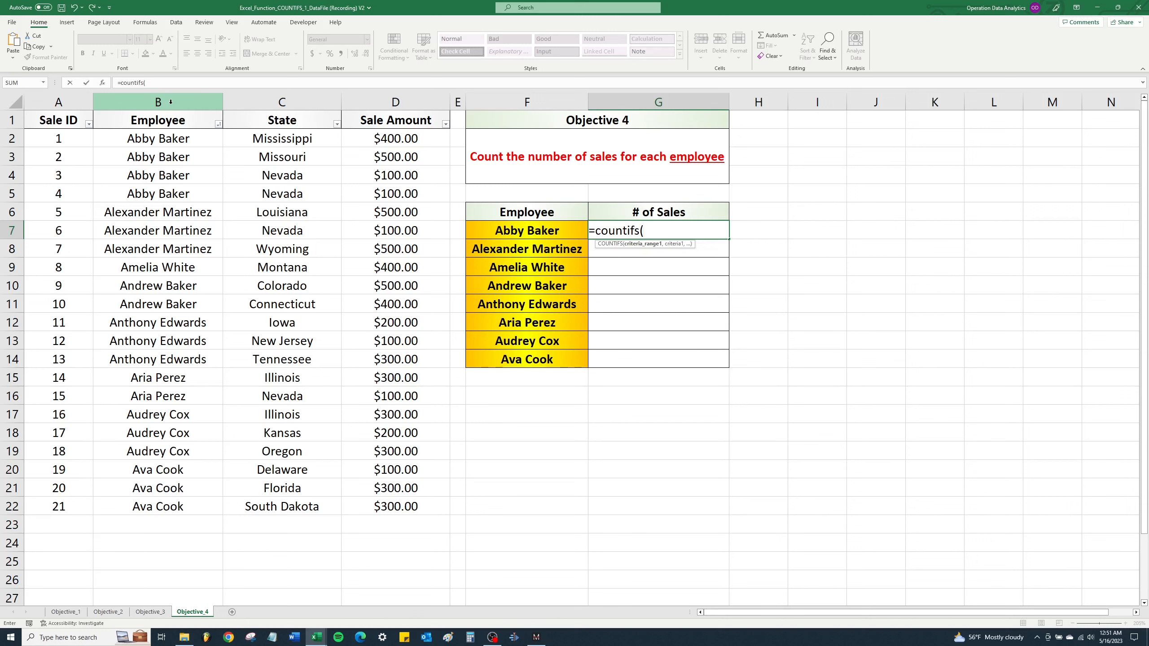
click(171, 102)
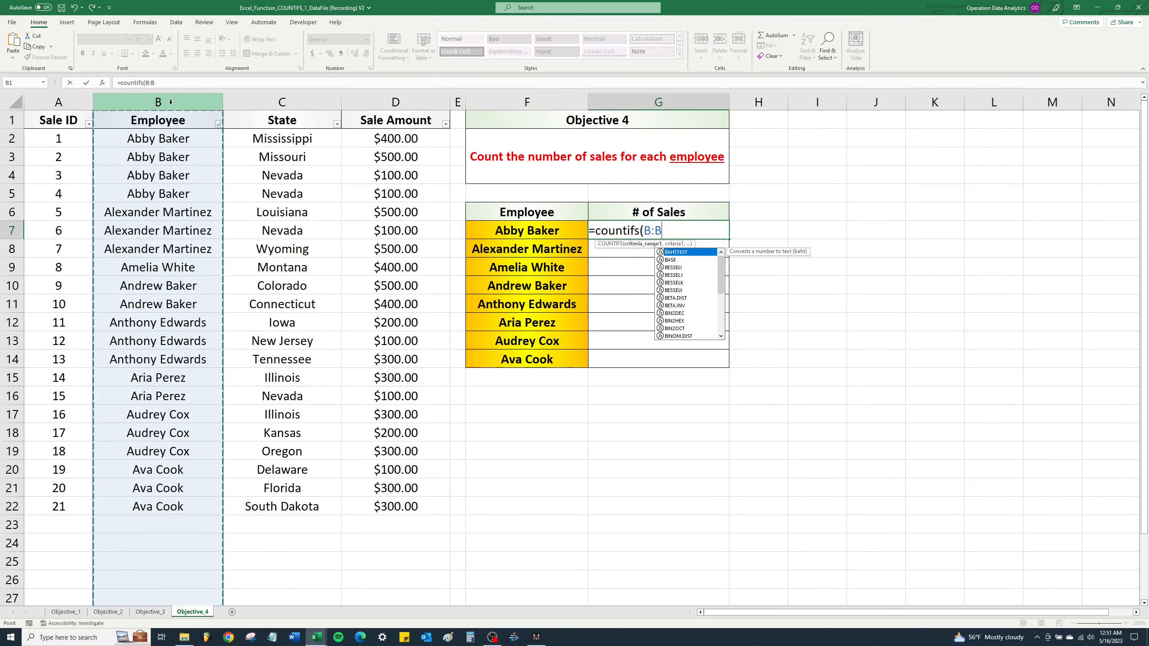
text(,)
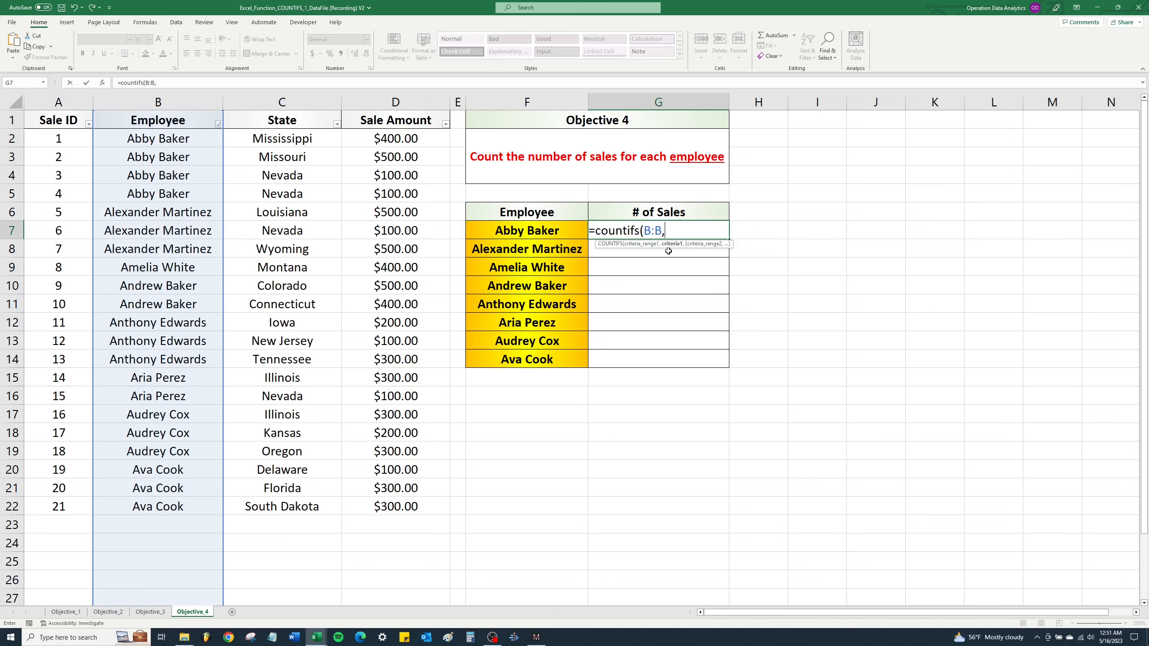
click(557, 231)
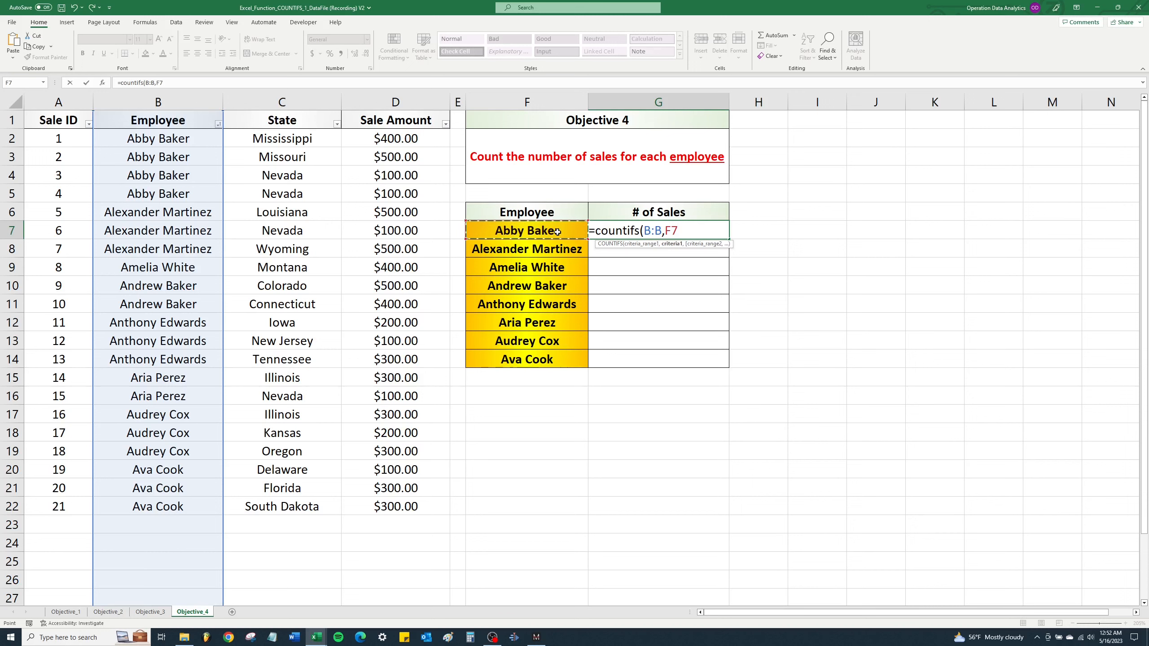
text())
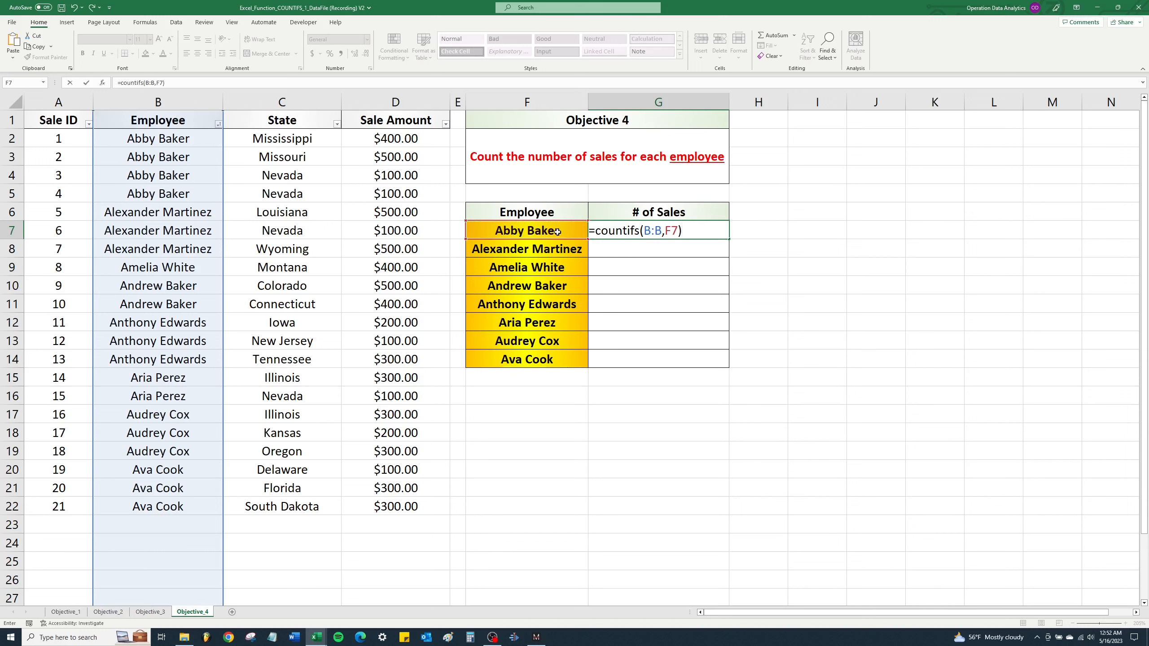
key(Return)
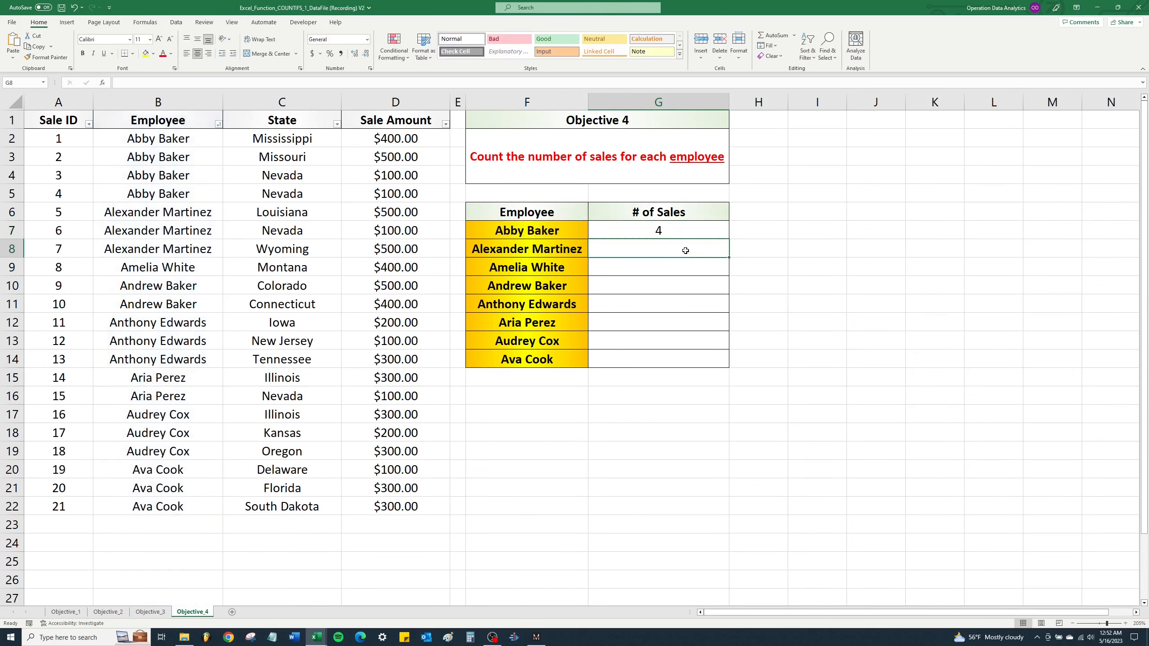
Check G7 against the matching entries in B2:B5, and fill its formula down through G14 for the remaining employees.
click(680, 227)
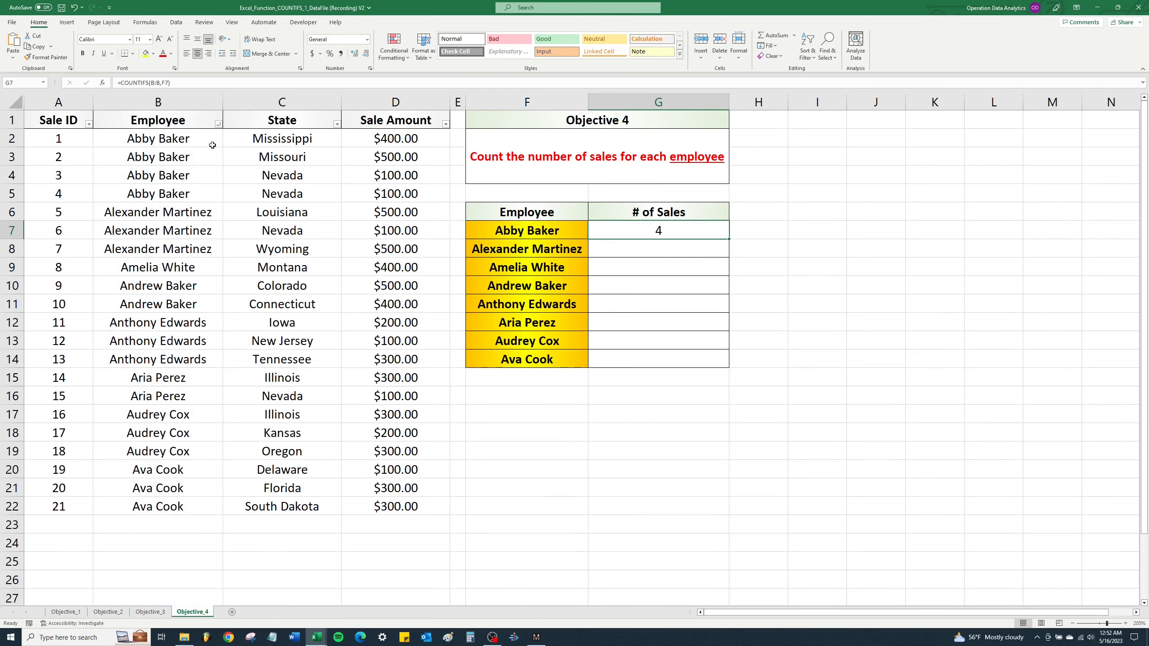
drag(198, 141, 197, 200)
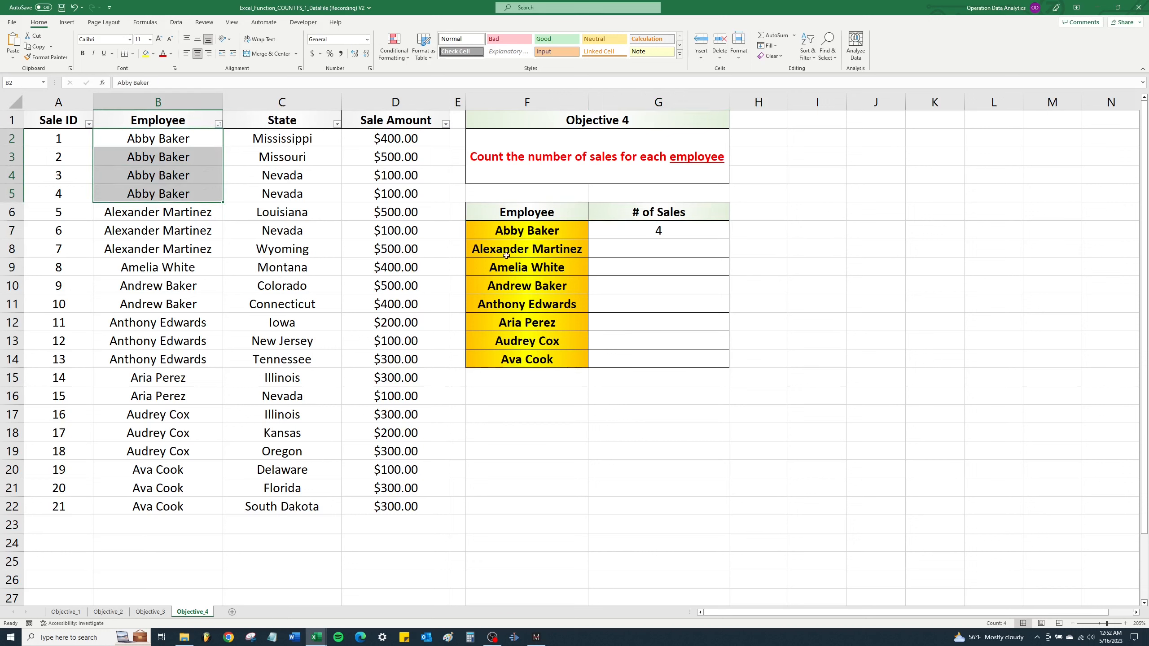
click(701, 233)
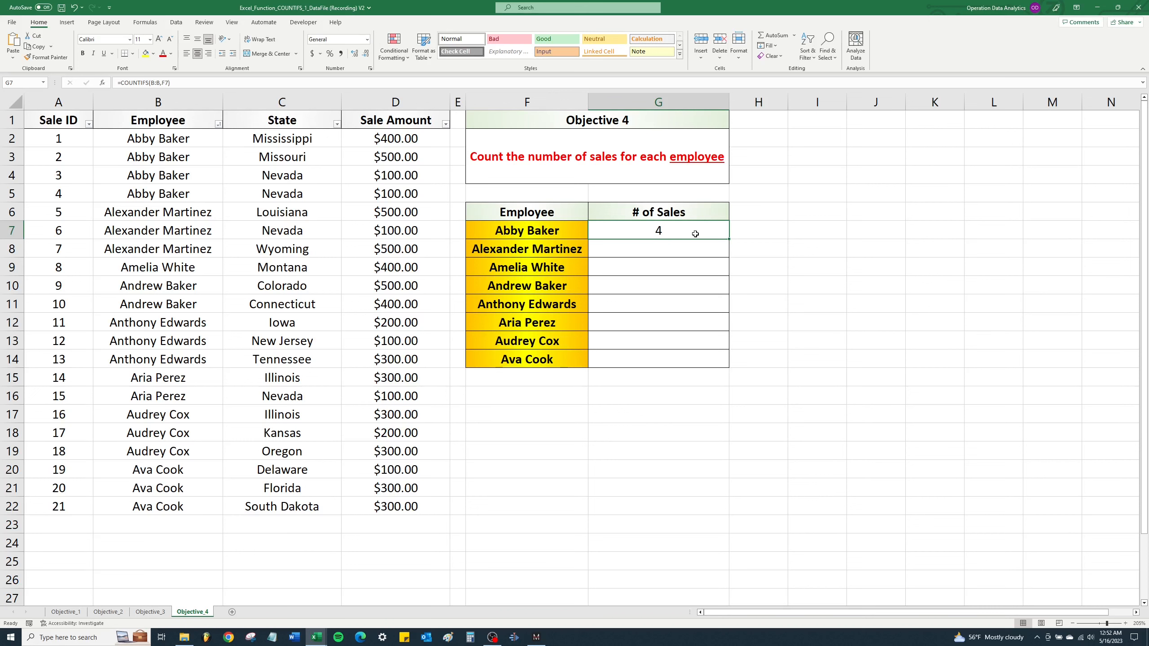
double_click(730, 239)
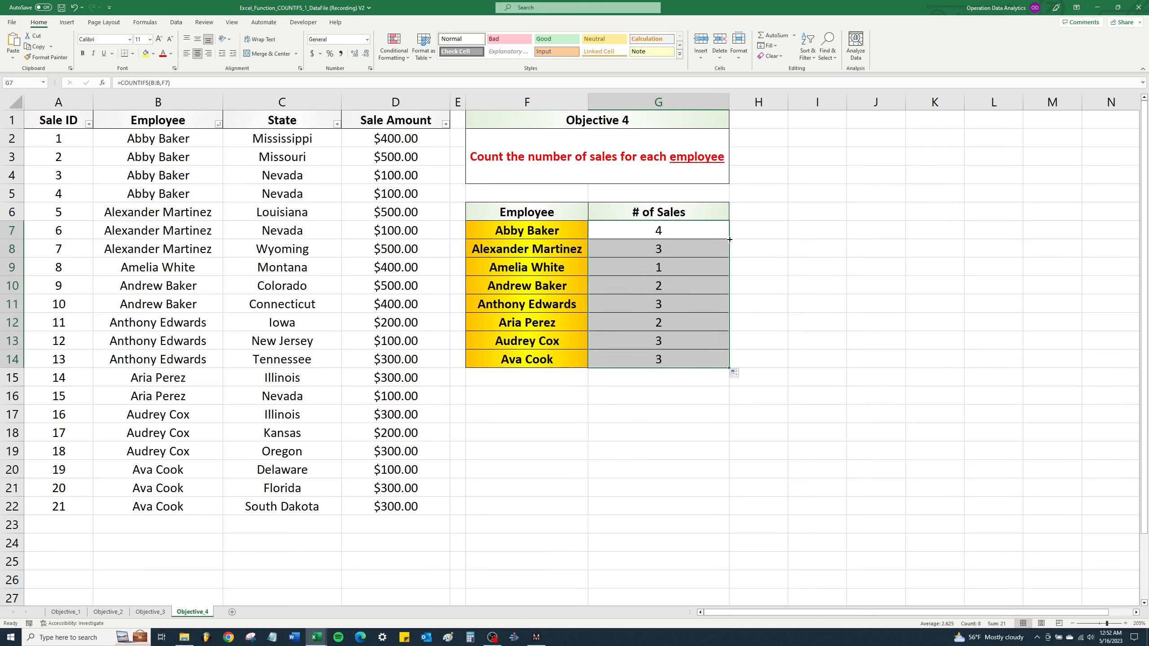